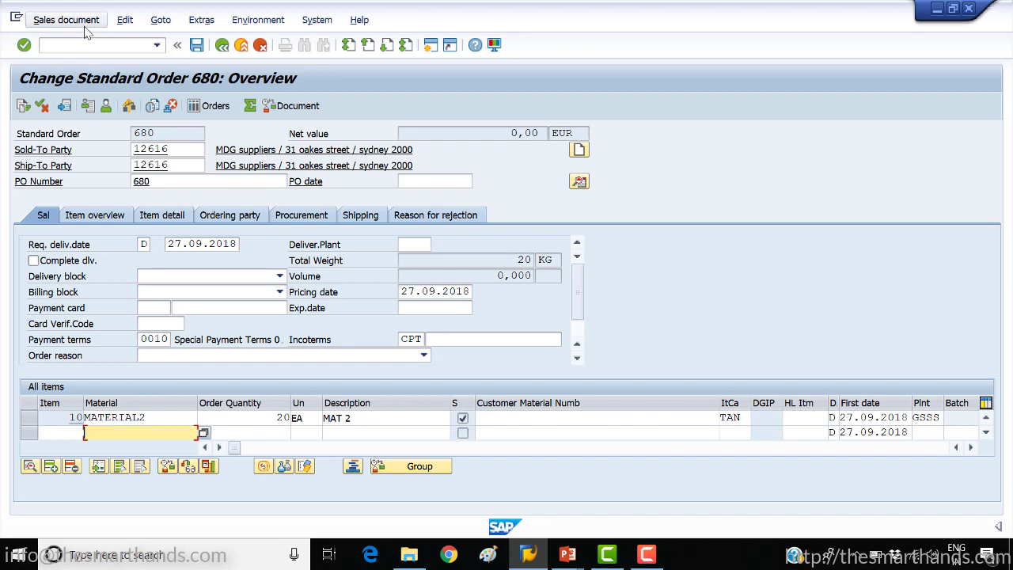
Step: Create an outbound delivery from the open standard sales order and show its picking data
click(67, 19)
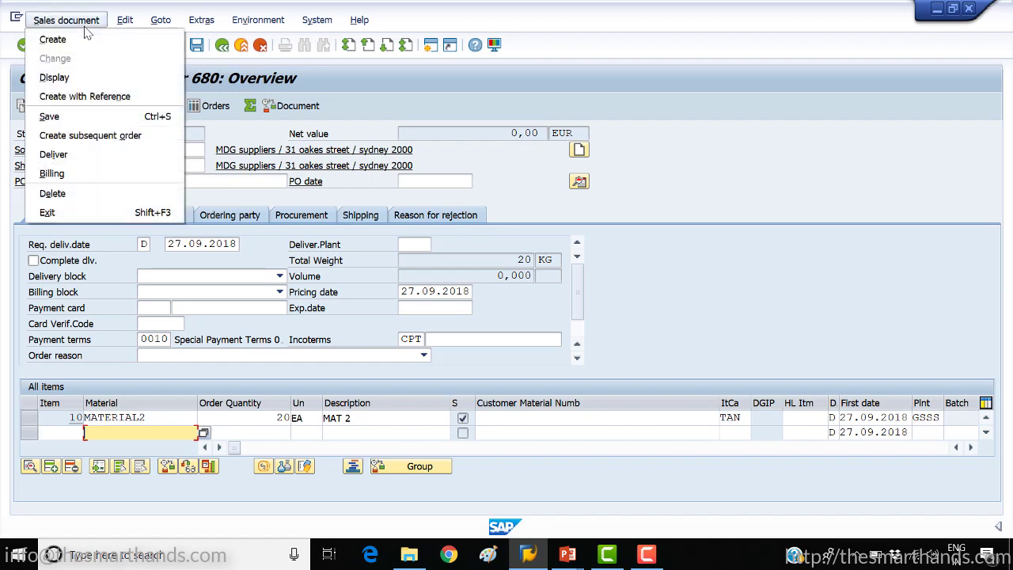
click(82, 160)
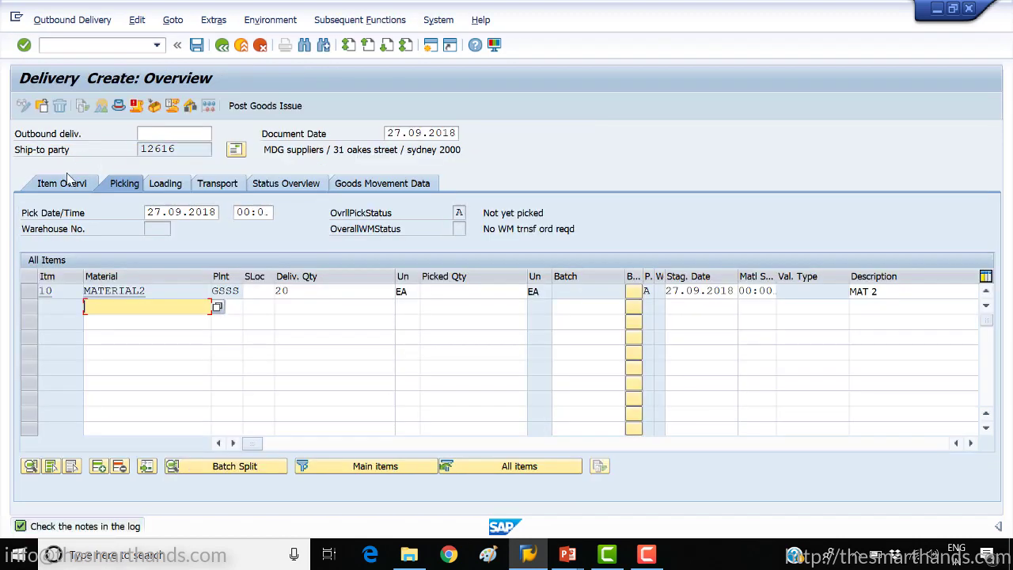
click(66, 183)
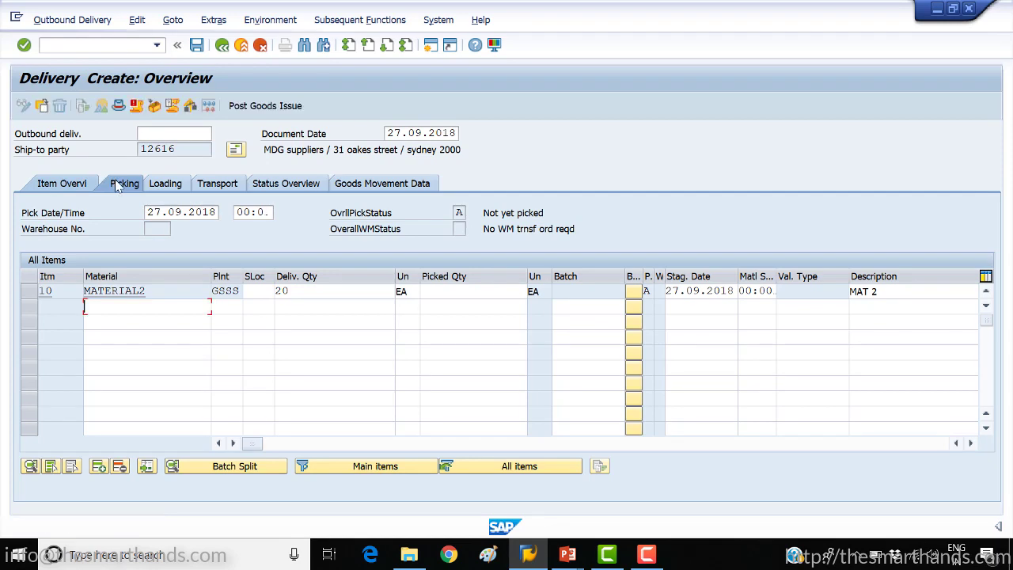
click(117, 184)
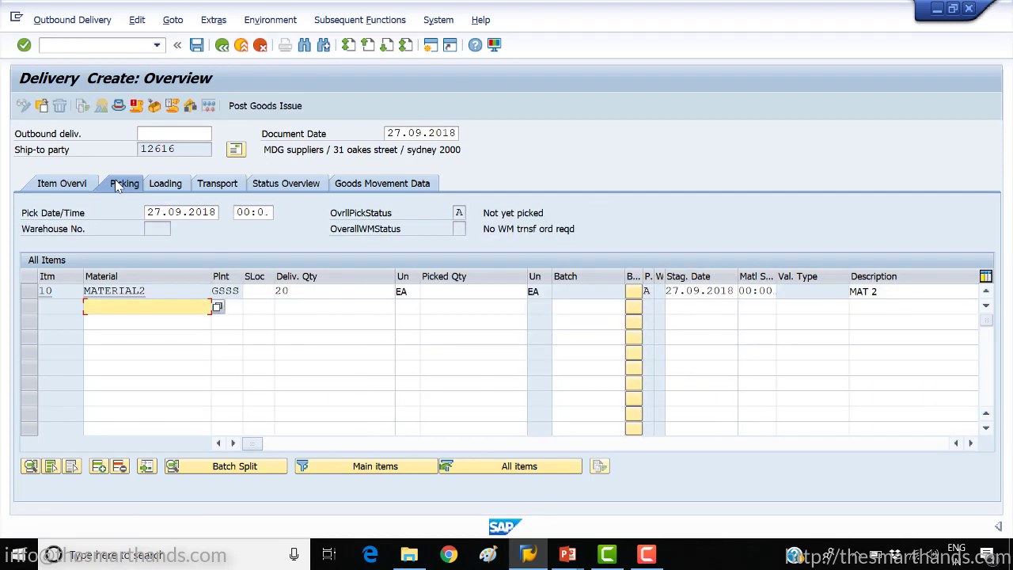
Step: Set the storage location of the MATERIAL2 delivery item to GS02
click(267, 291)
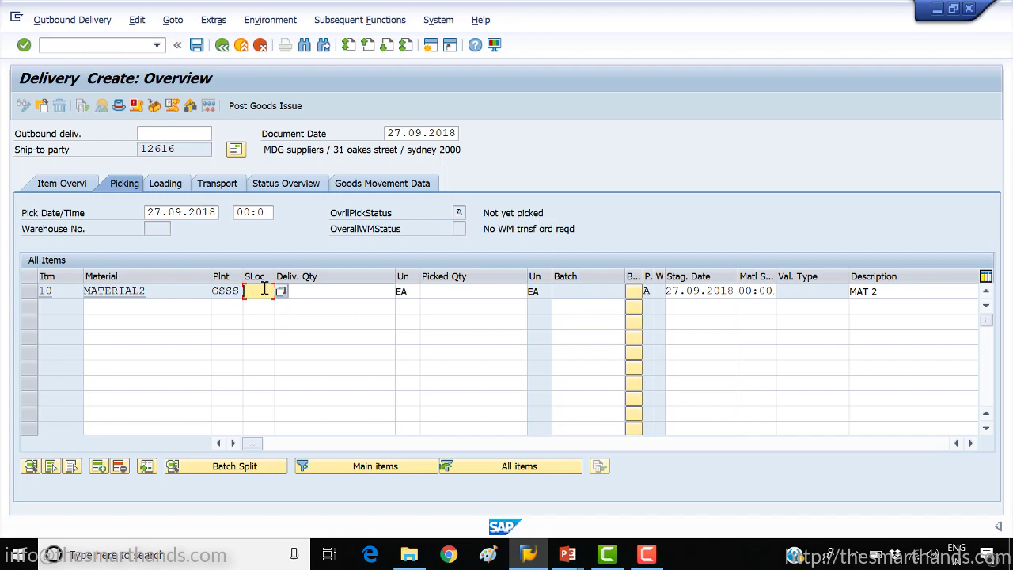
text(gs02)
key(Return)
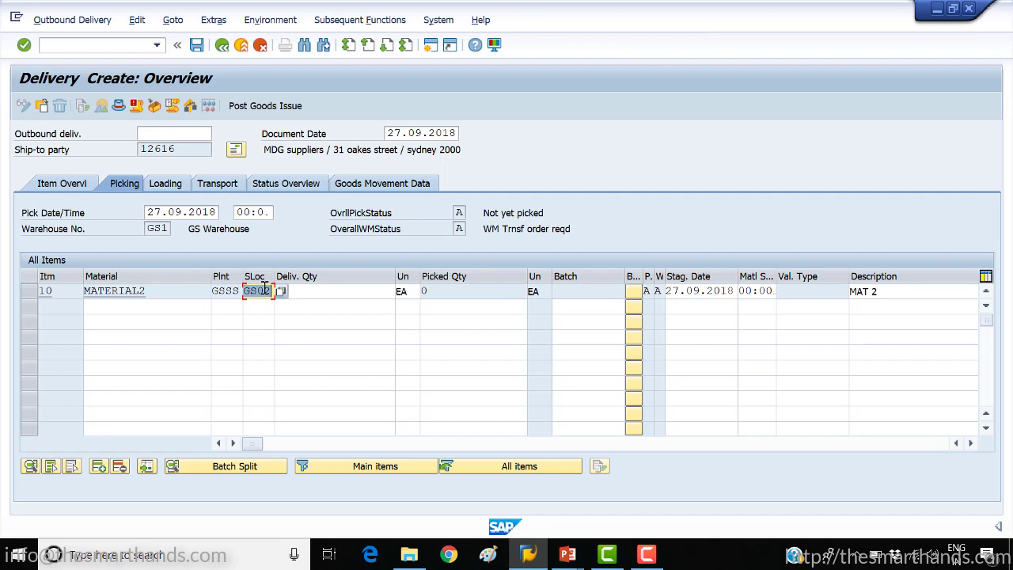
Step: Examine the delivery's overall warehouse management status and the list of its possible values
click(458, 228)
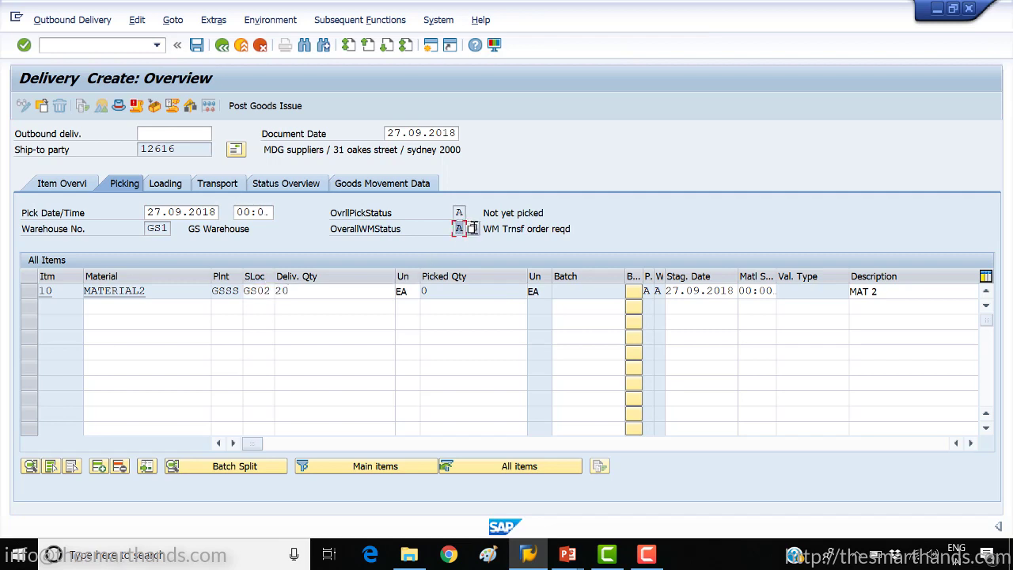
drag(511, 229, 563, 228)
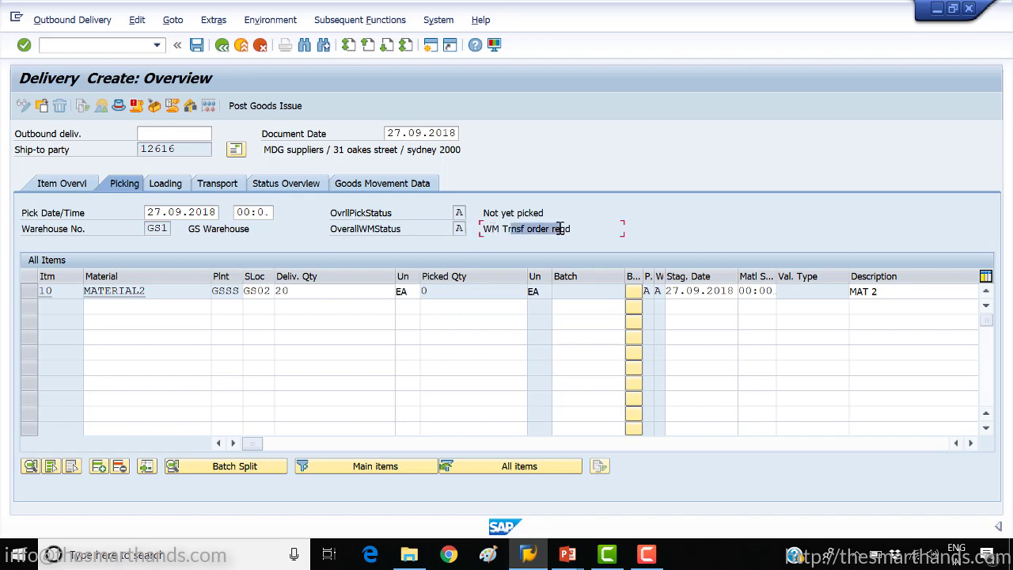
click(460, 228)
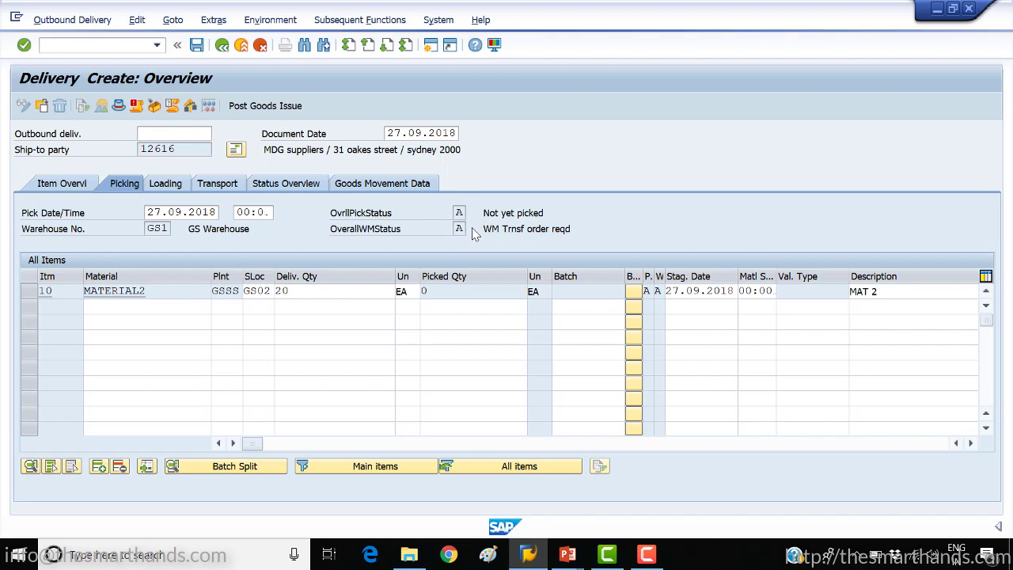
click(473, 233)
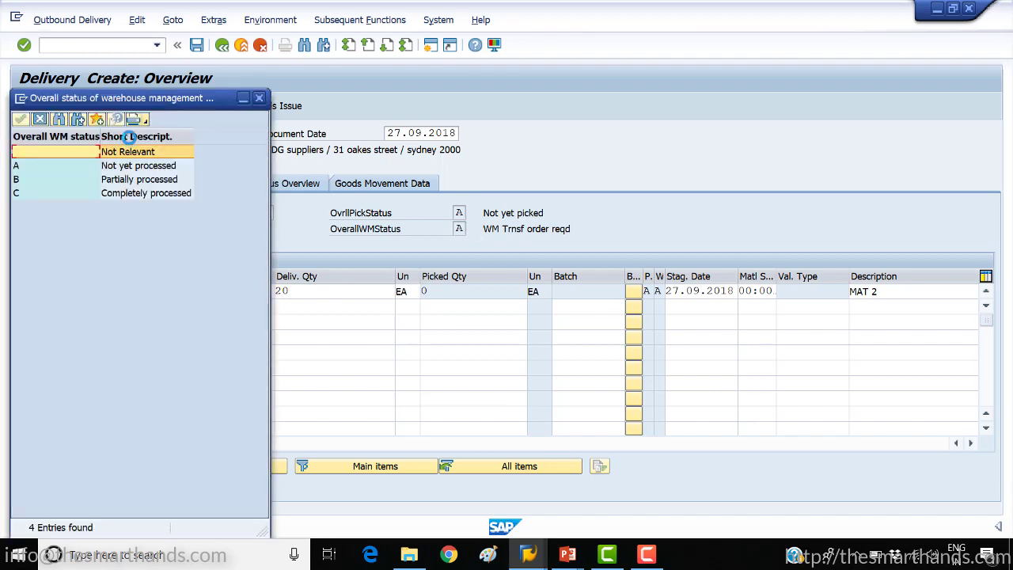
drag(121, 107, 641, 126)
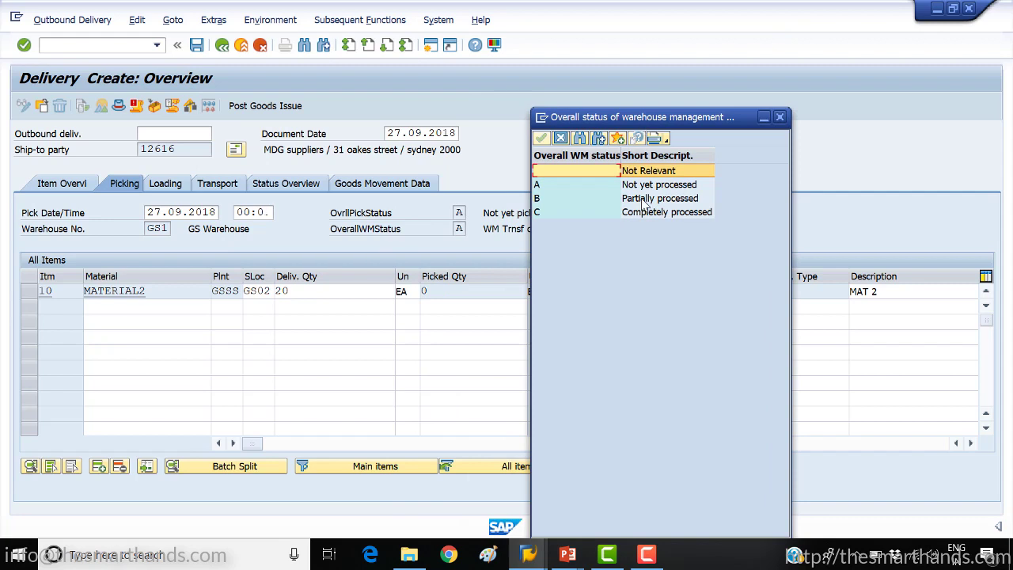
click(779, 117)
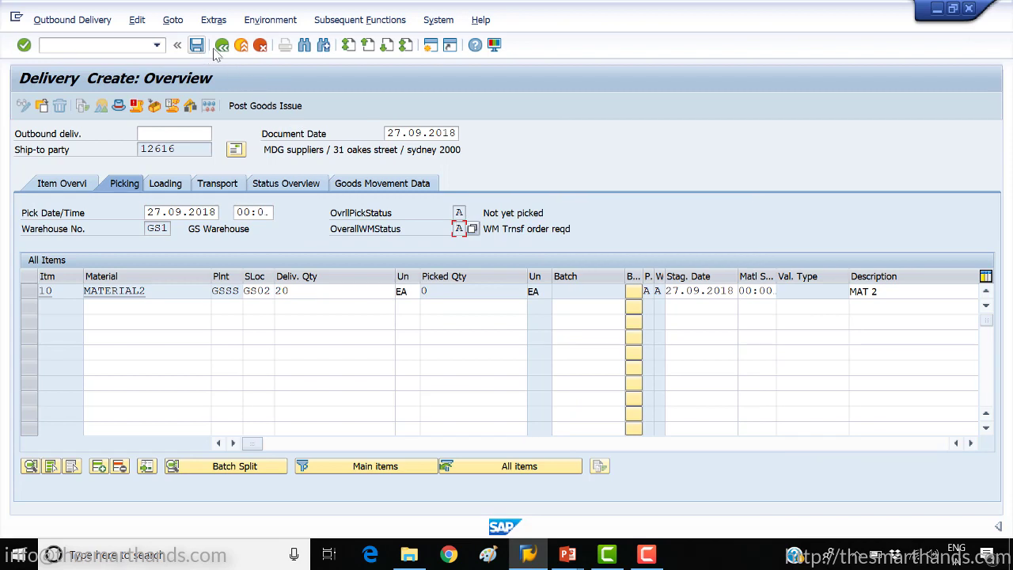
Step: Start creating a transfer order as the subsequent function of the delivery, saving the delivery first
click(355, 20)
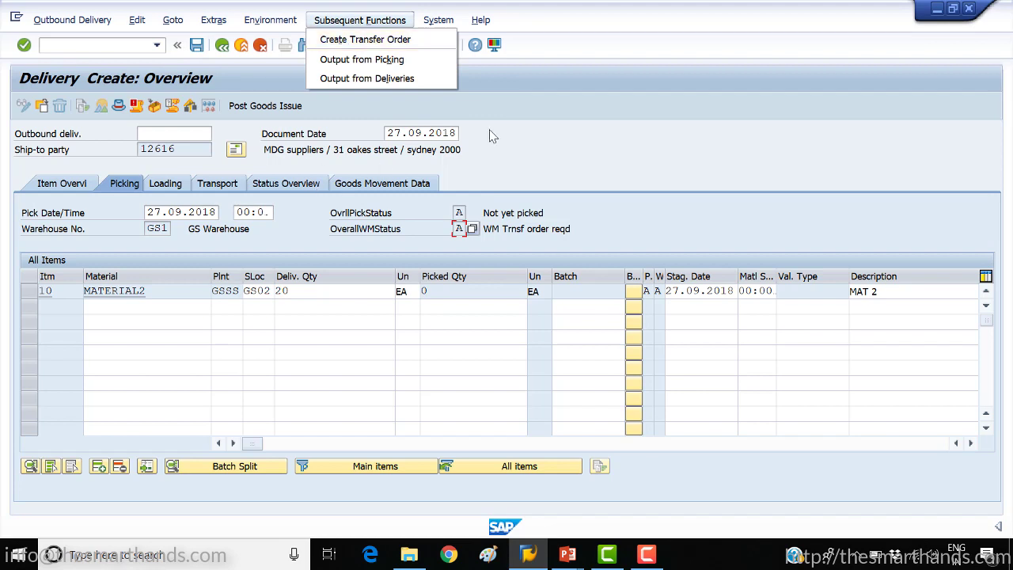
click(193, 61)
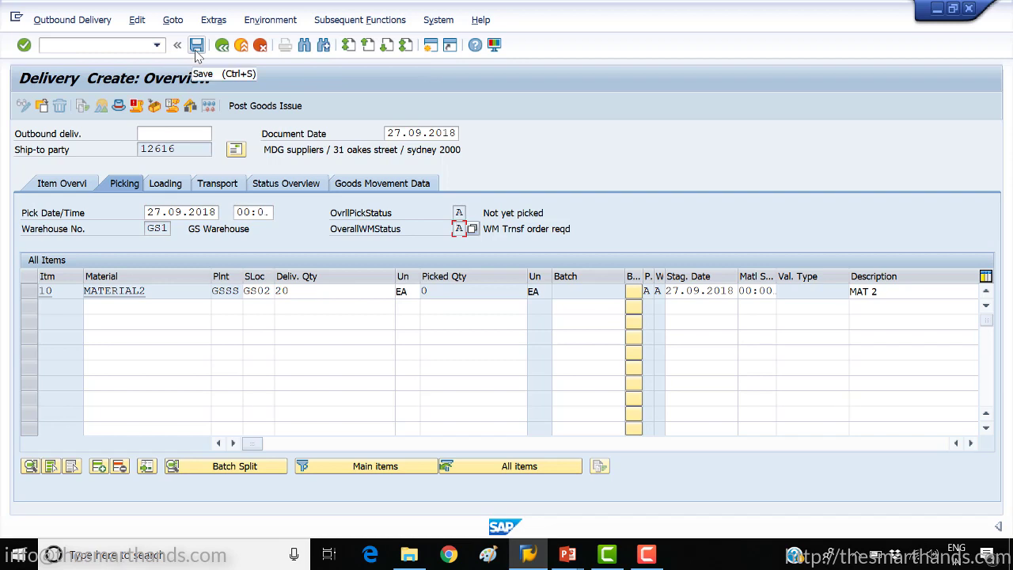
click(333, 21)
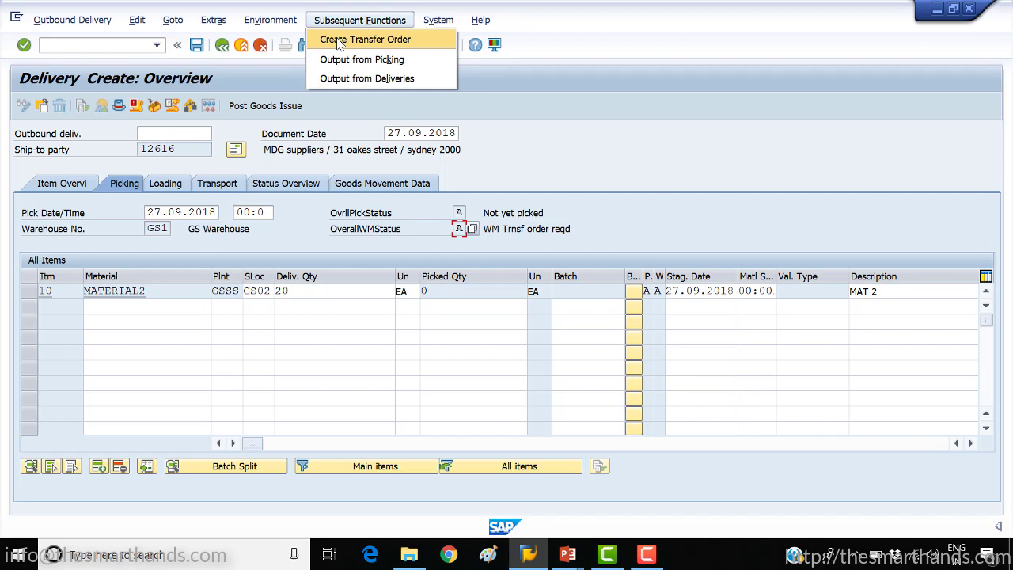
click(339, 41)
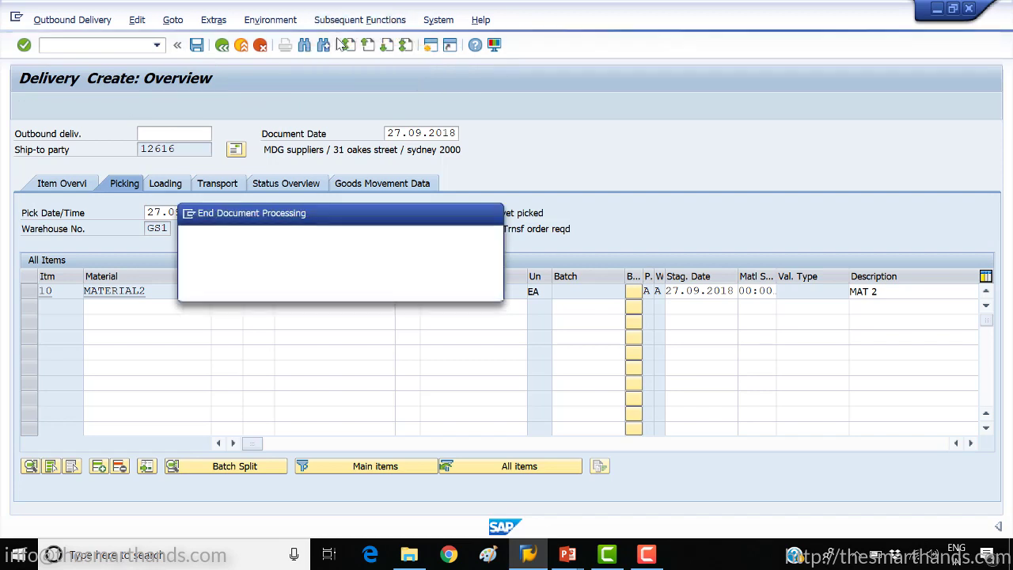
click(277, 289)
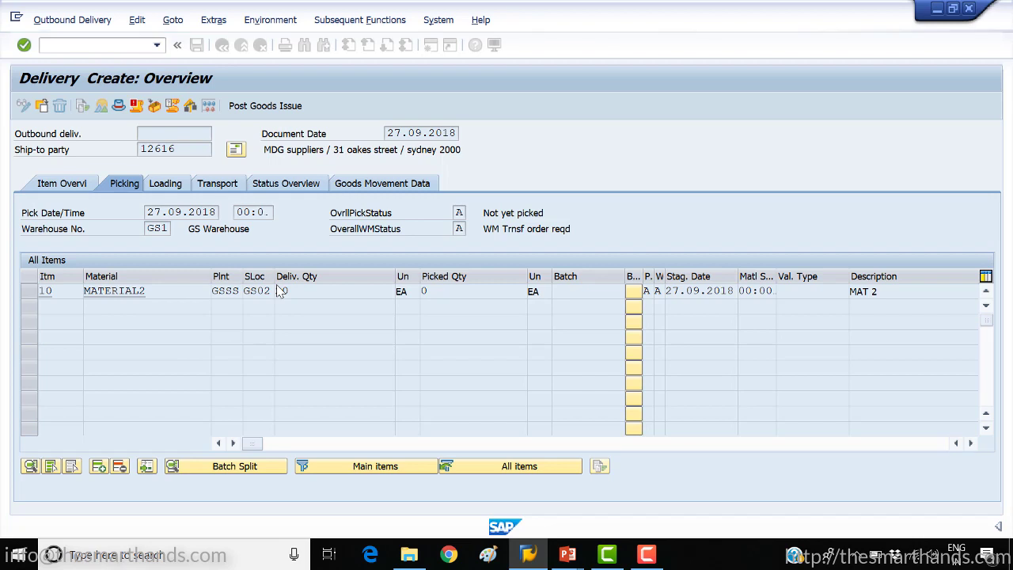
key(Return)
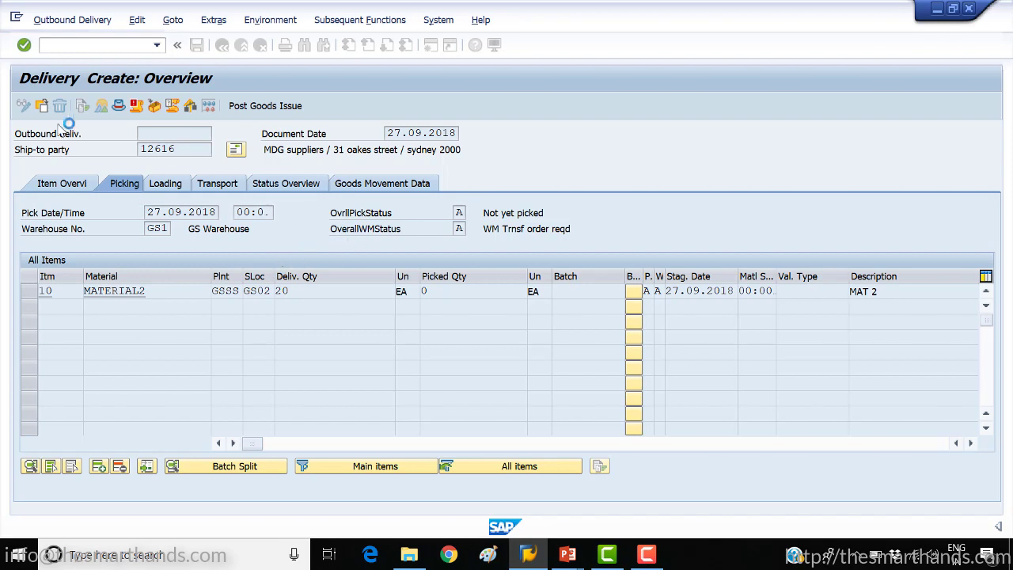
Step: Open a new session and run stock overview transaction MMBE for MATERIAL2 in plant GSSS
click(17, 19)
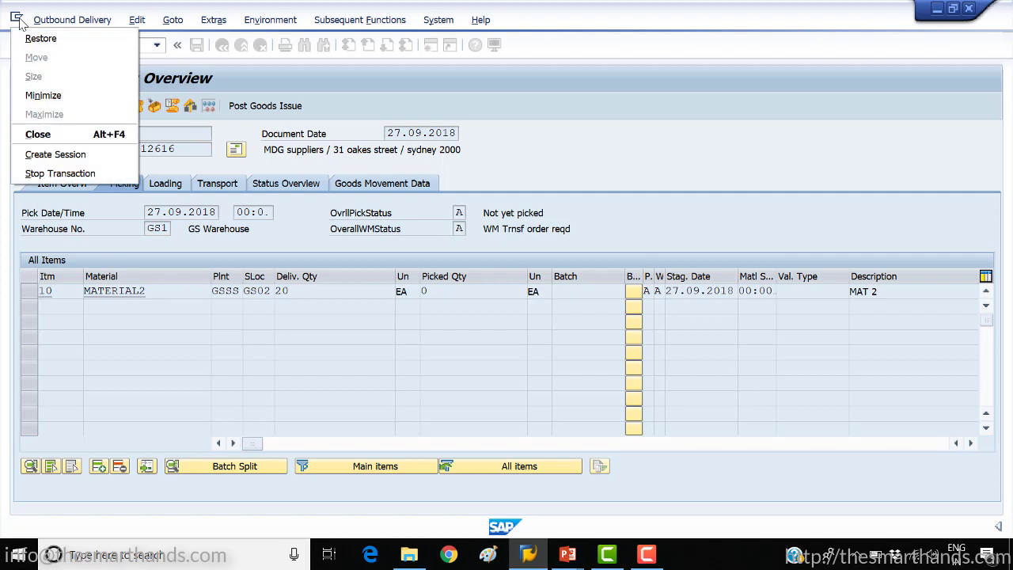
click(46, 155)
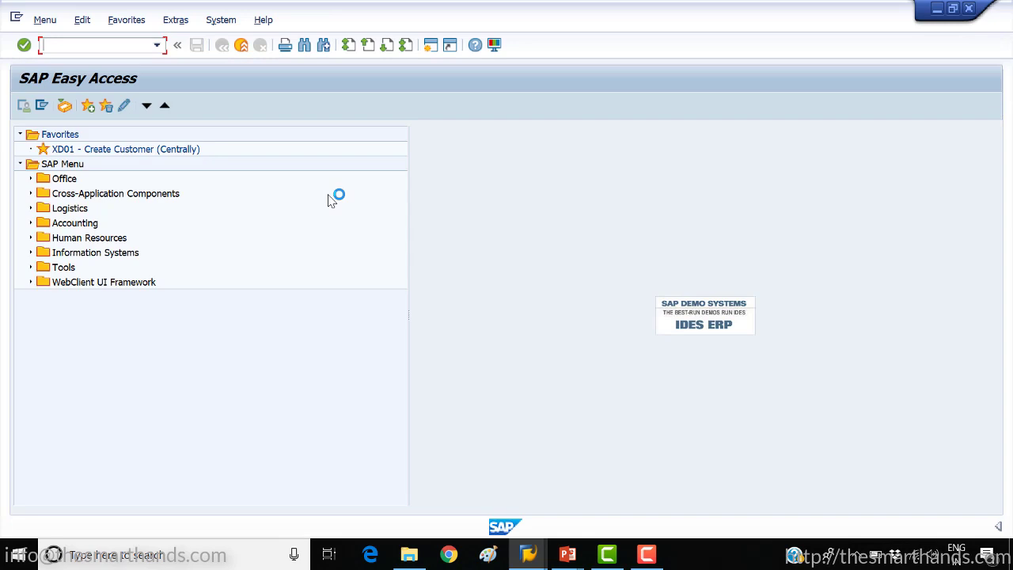
text(mmbe)
key(Return)
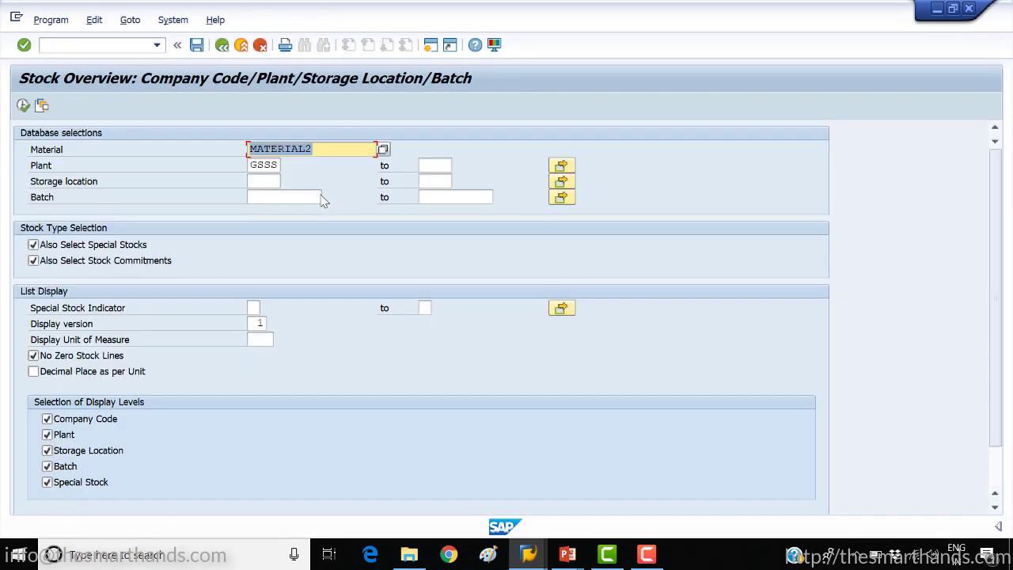
click(23, 105)
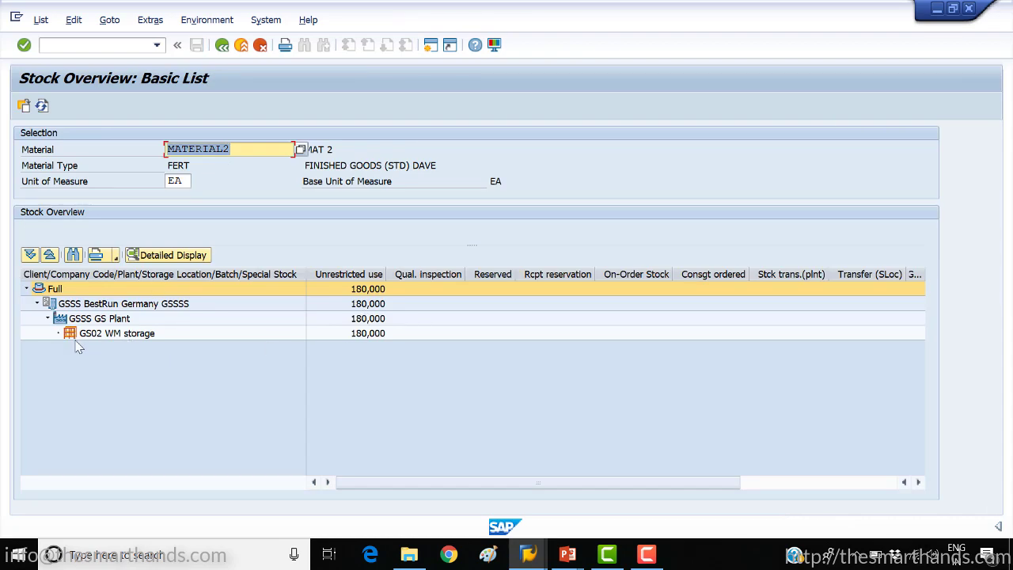
Step: View the WM stocks of storage location GS02, then return to the transfer order session
click(70, 334)
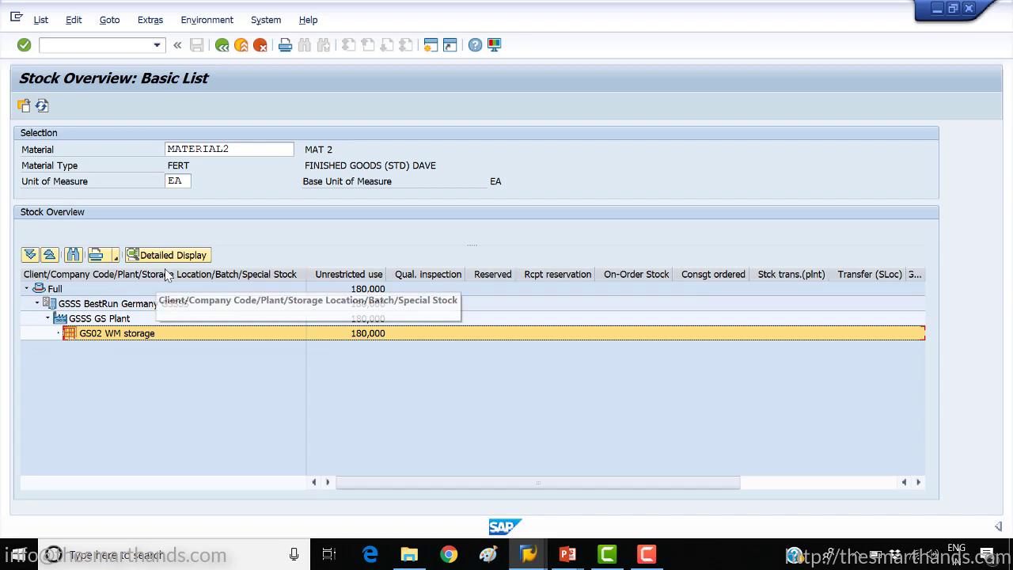
click(219, 19)
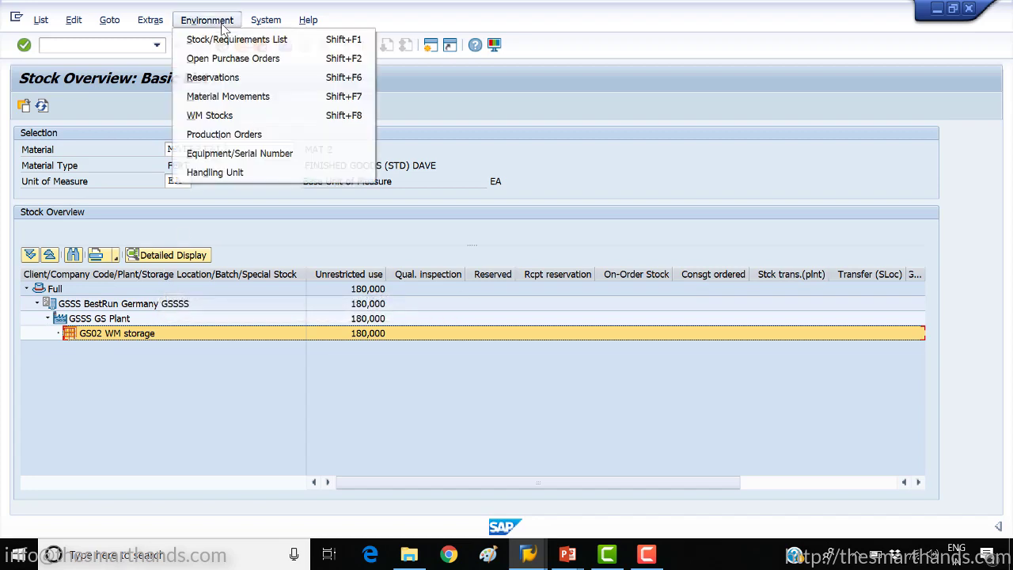
click(225, 116)
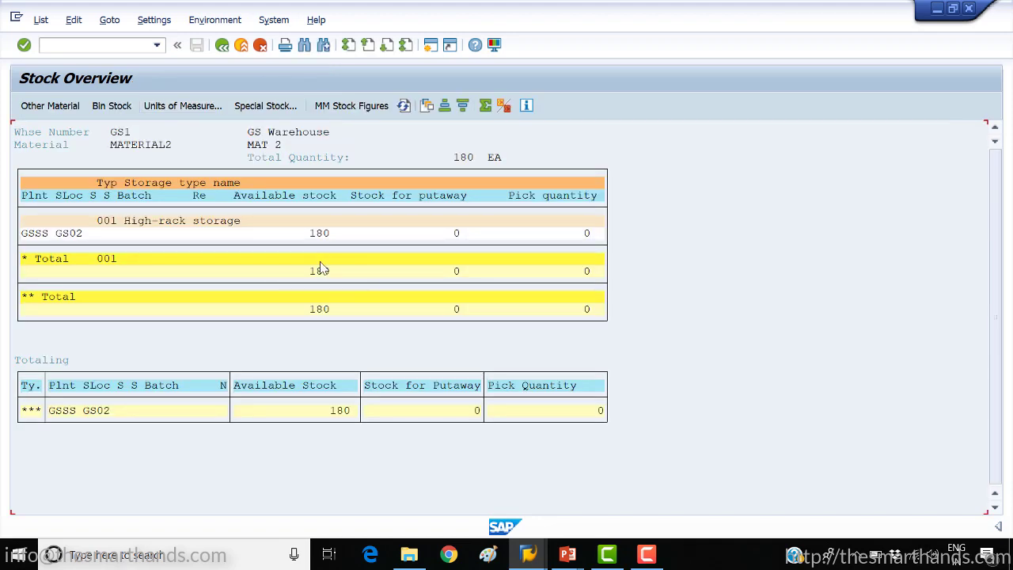
click(937, 13)
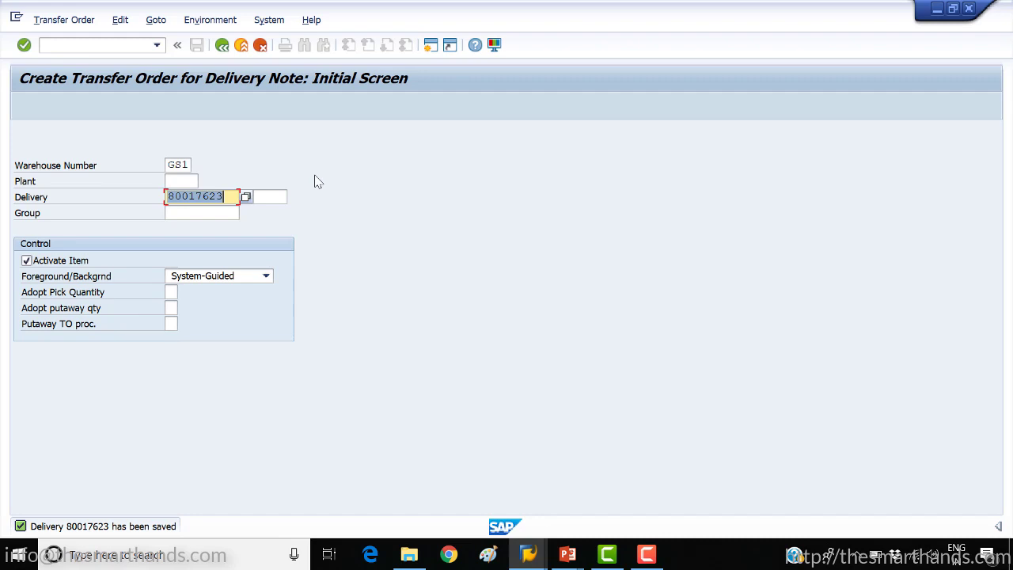
Step: Continue the transfer order for the saved delivery in warehouse GS1 and generate its stock removal item for MATERIAL2
key(Return)
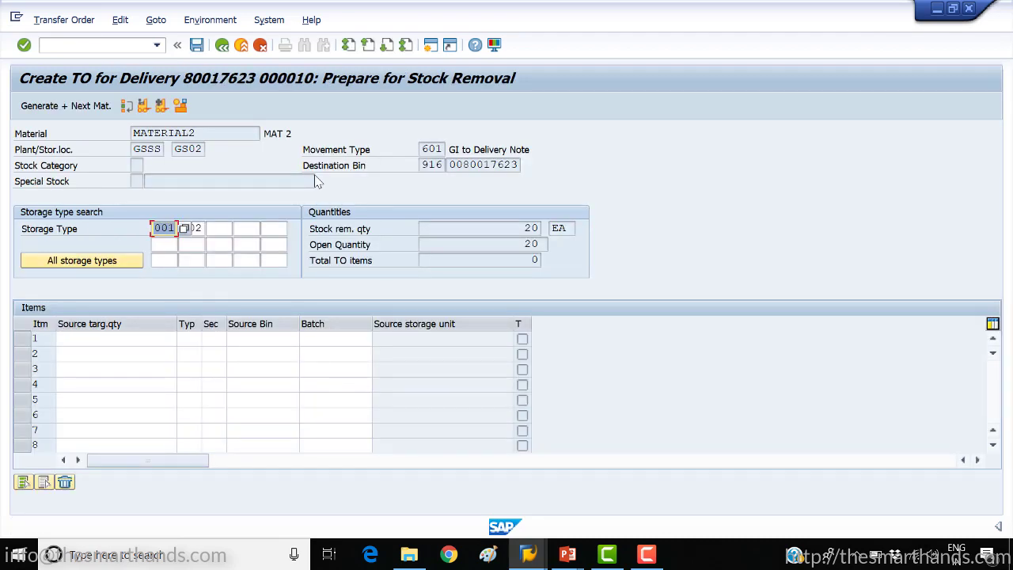
click(238, 229)
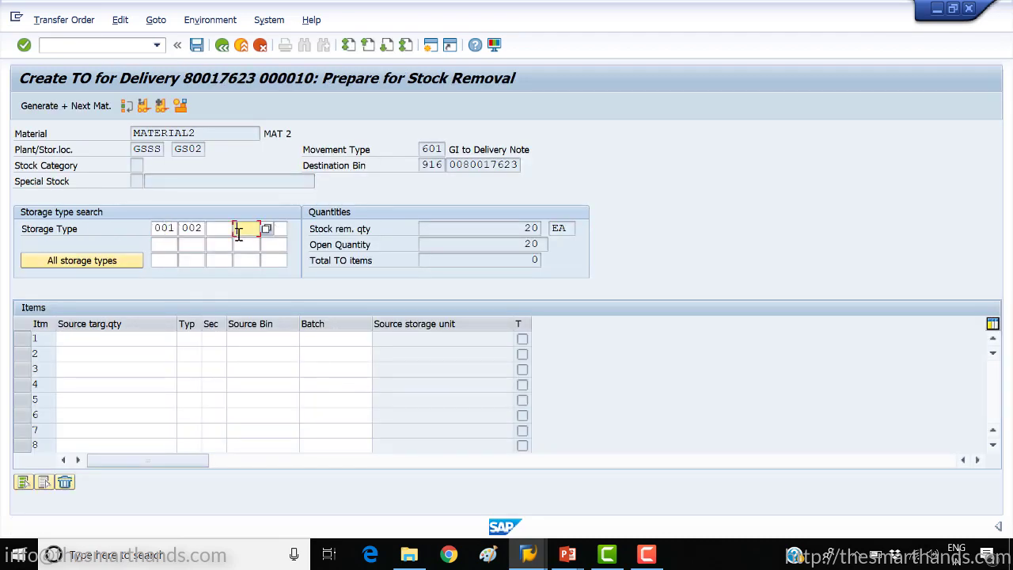
click(161, 107)
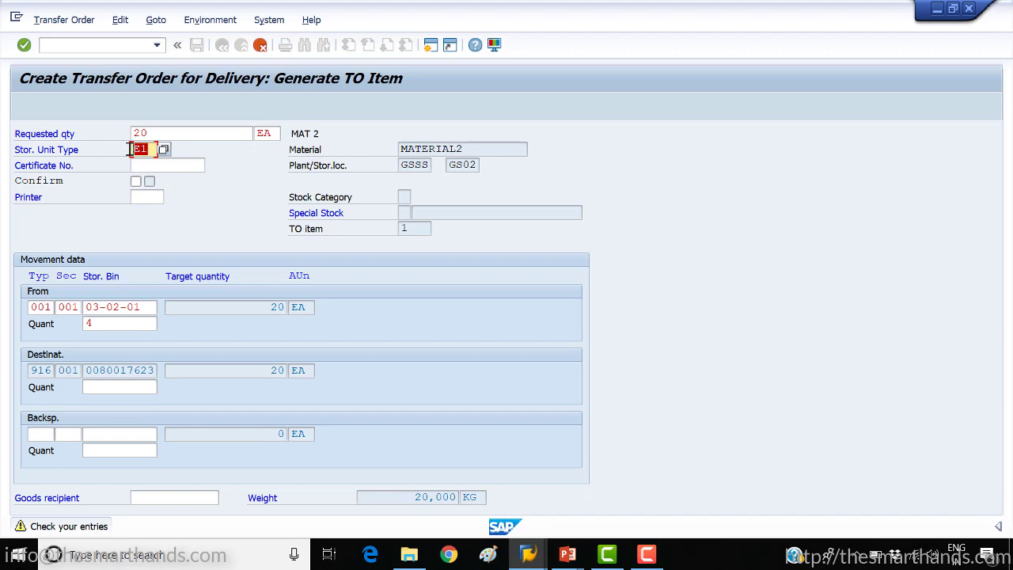
Step: Examine the source and destination storage types, sections and bins proposed for the transfer order item
double_click(36, 309)
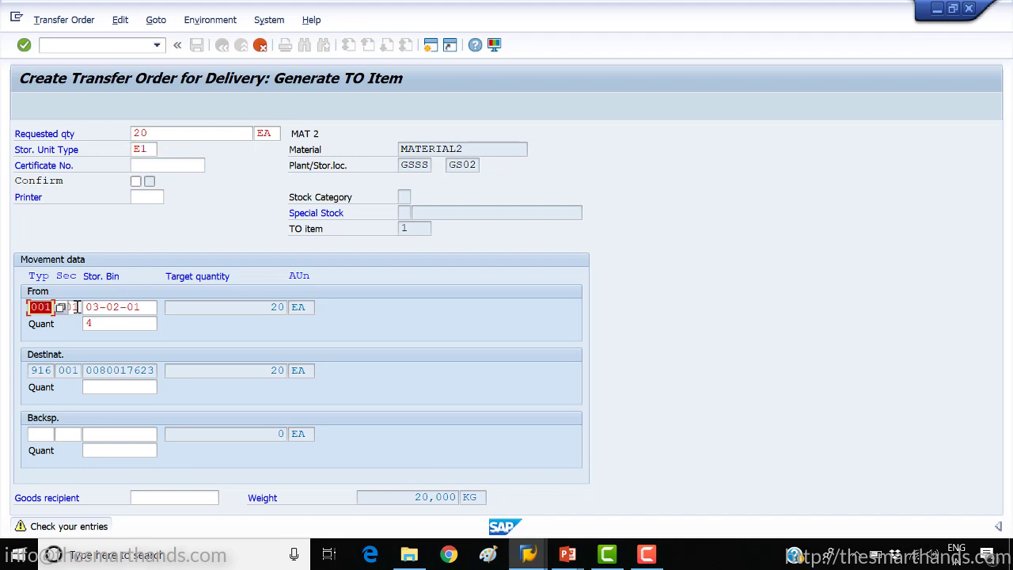
click(44, 307)
double_click(37, 307)
double_click(147, 307)
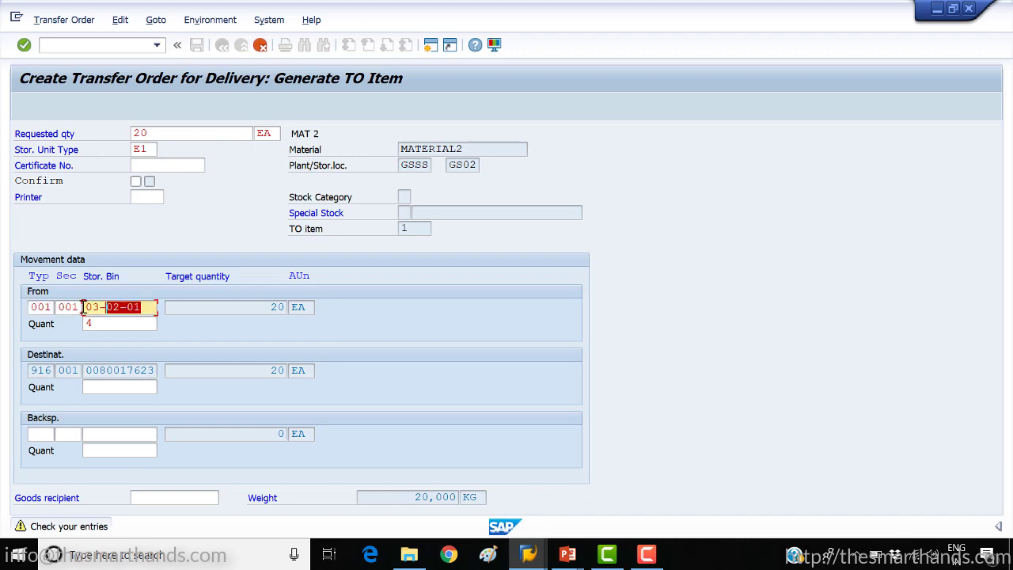
double_click(33, 308)
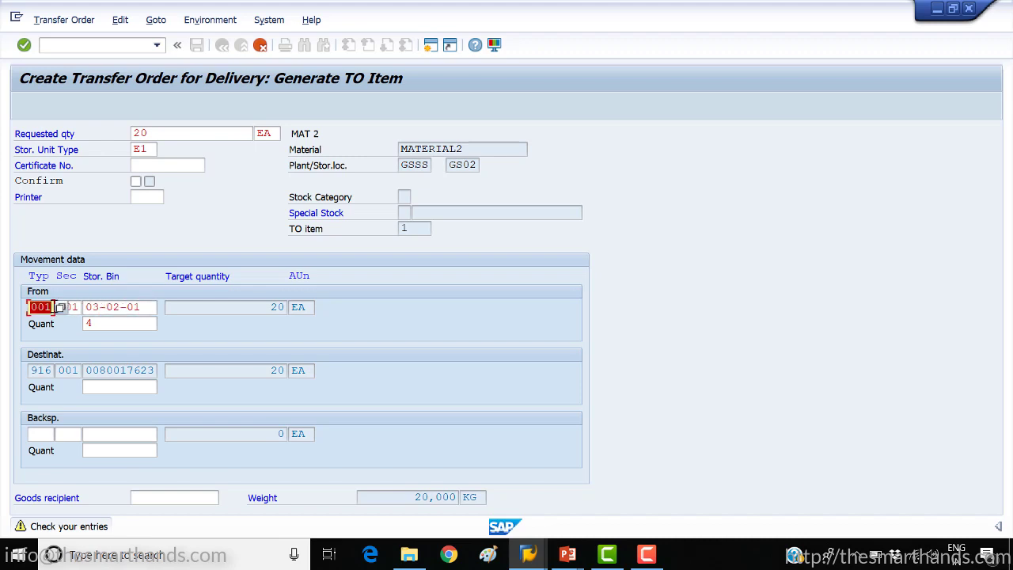
double_click(70, 307)
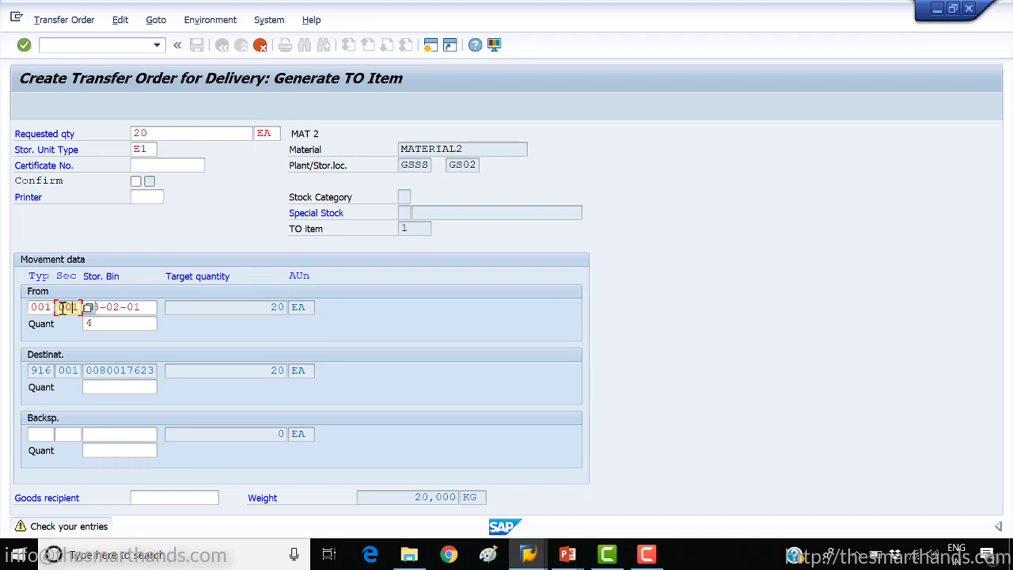
click(76, 308)
drag(61, 371, 24, 372)
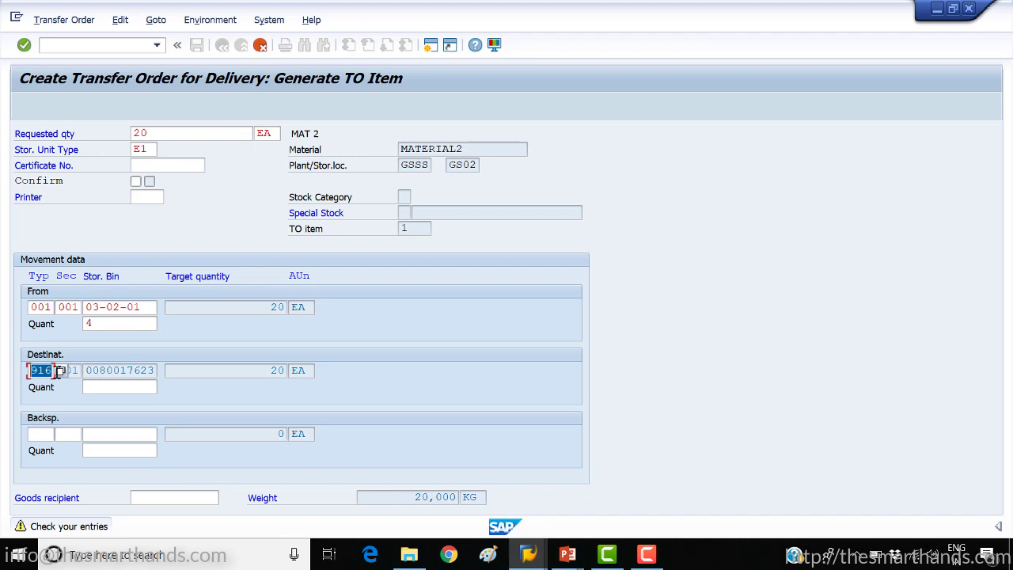
drag(84, 367, 167, 370)
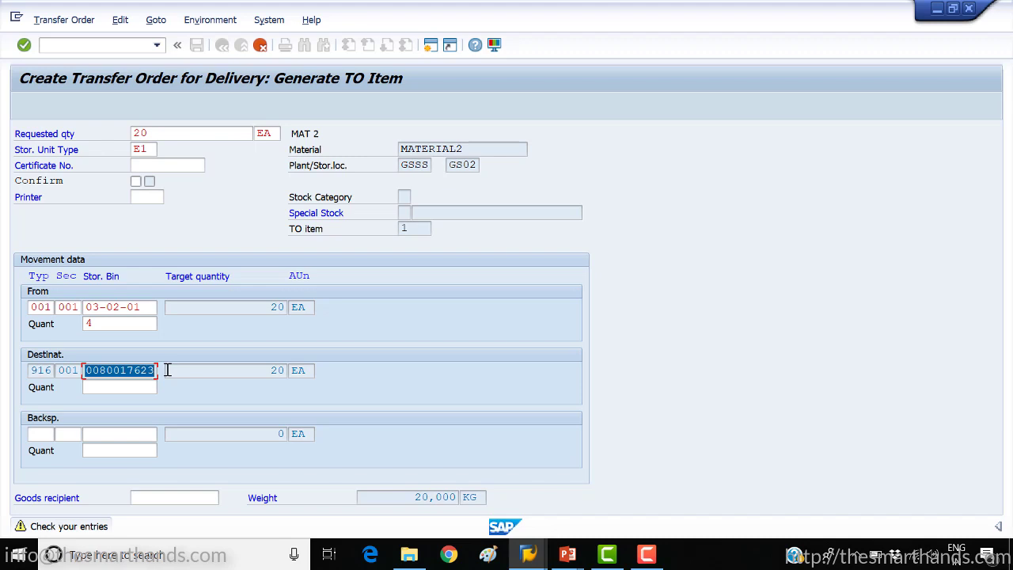
Step: Accept the proposed stock removal item of 20 EA from bin 03-02-01 and save the transfer order
key(Return)
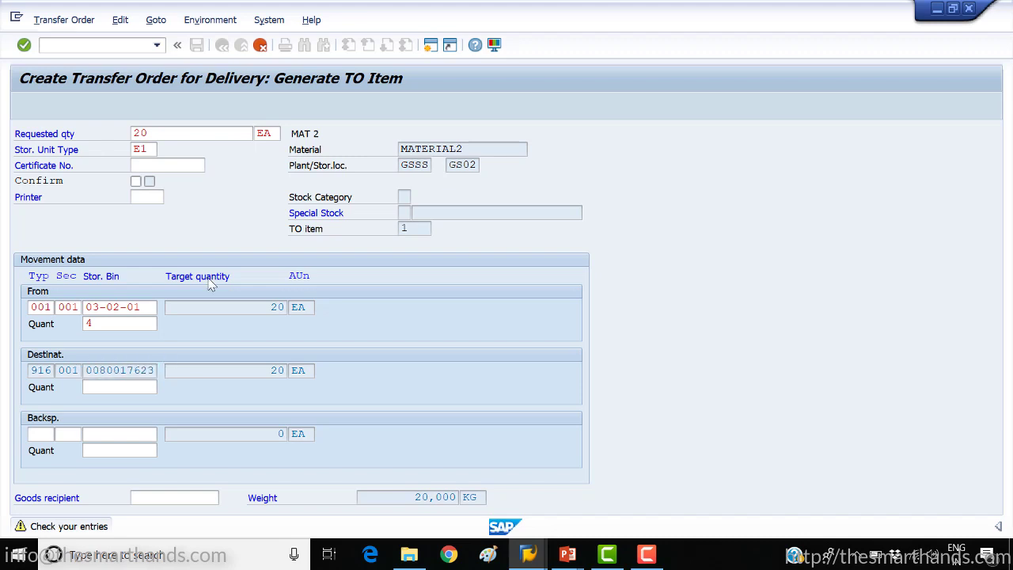
key(Return)
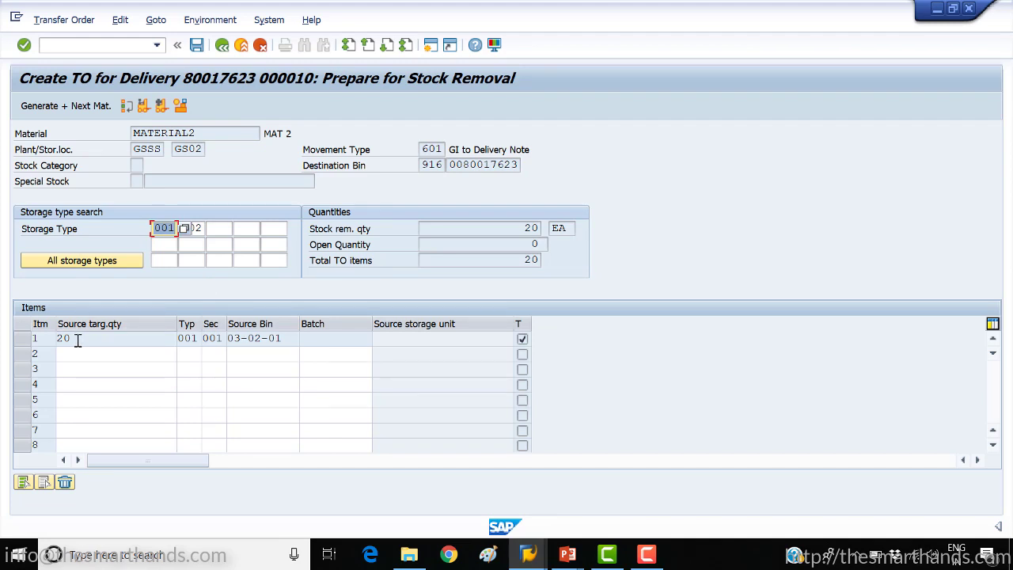
drag(76, 339, 53, 339)
drag(179, 338, 195, 338)
click(223, 339)
drag(292, 339, 235, 338)
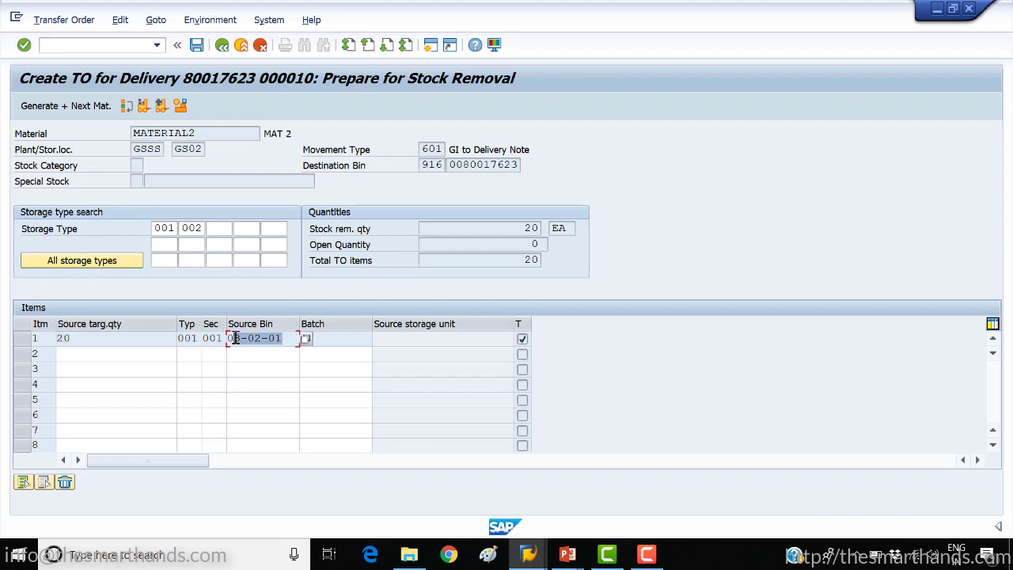
click(196, 49)
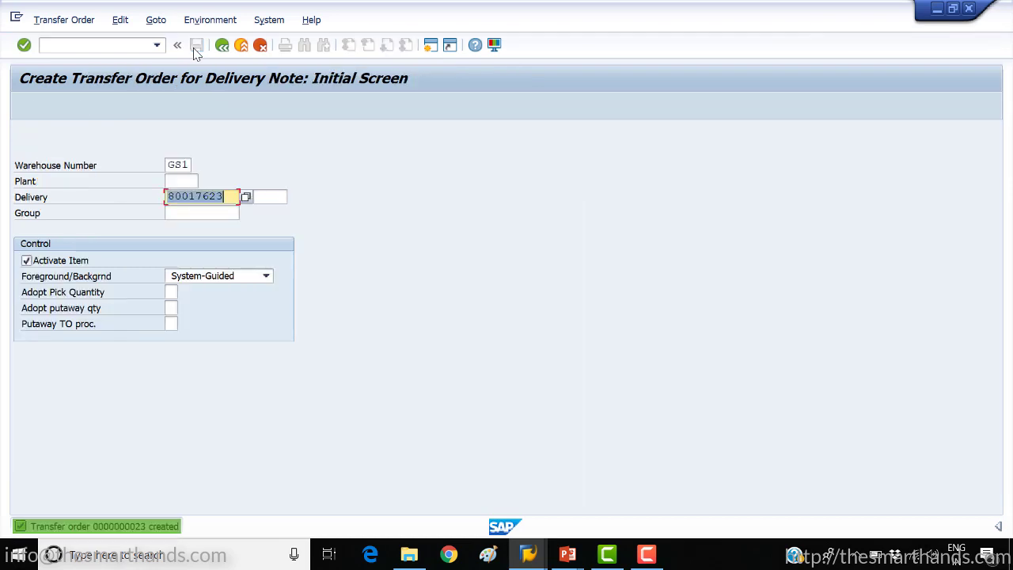
Step: Switch to the stock overview session and refresh the warehouse stock of MATERIAL2 to check the created transfer order's effect
mouse_move(538, 556)
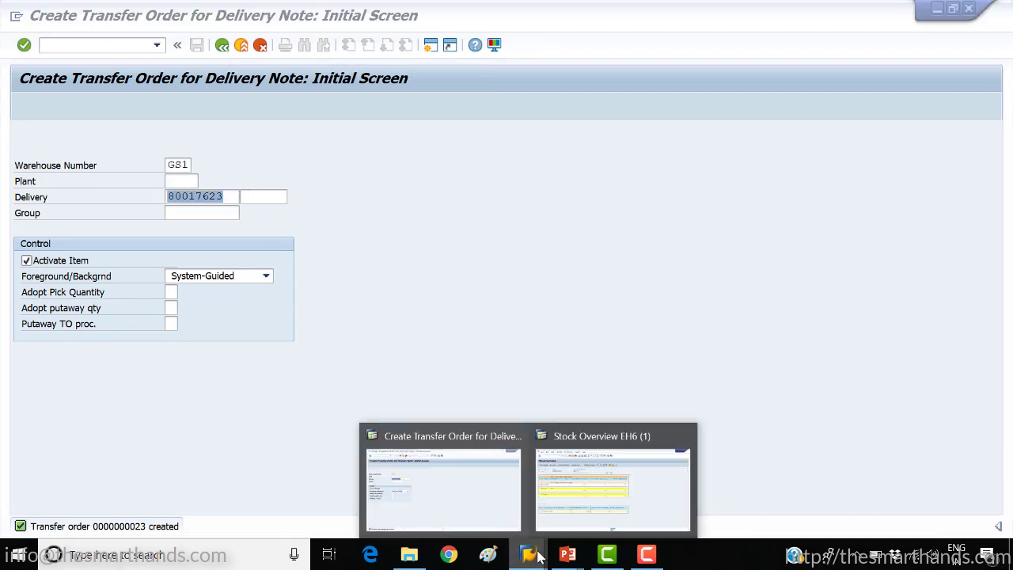
click(633, 486)
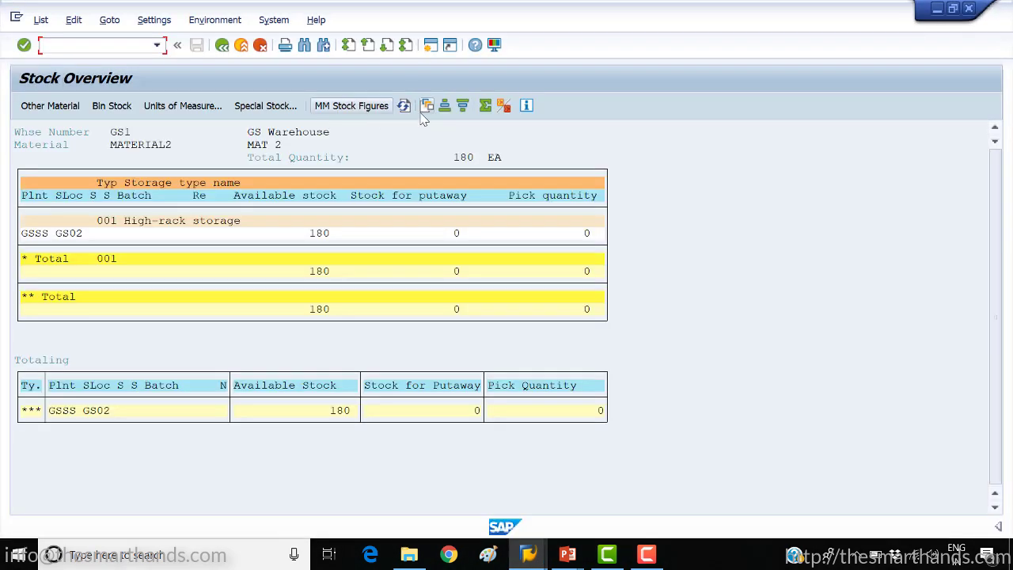
click(404, 105)
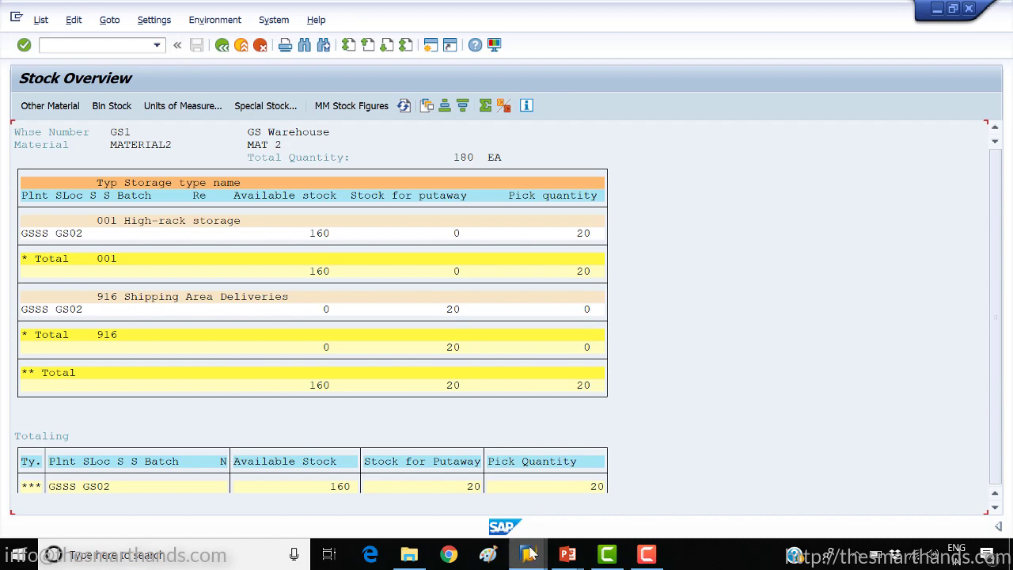
Step: Return to the transfer order session, run transaction LT12 and confirm the new transfer order in warehouse GS1
mouse_move(530, 554)
click(499, 518)
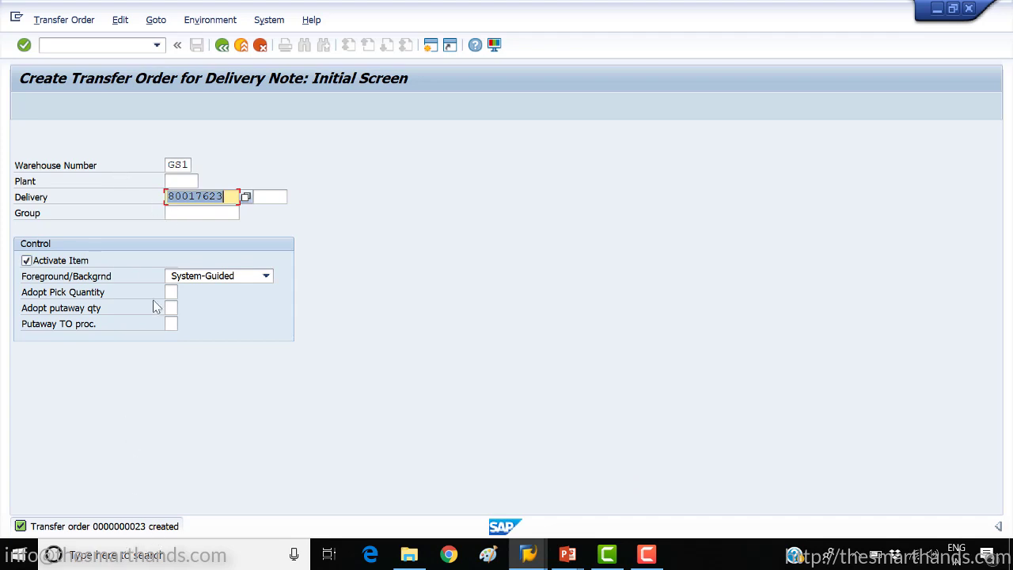
click(108, 47)
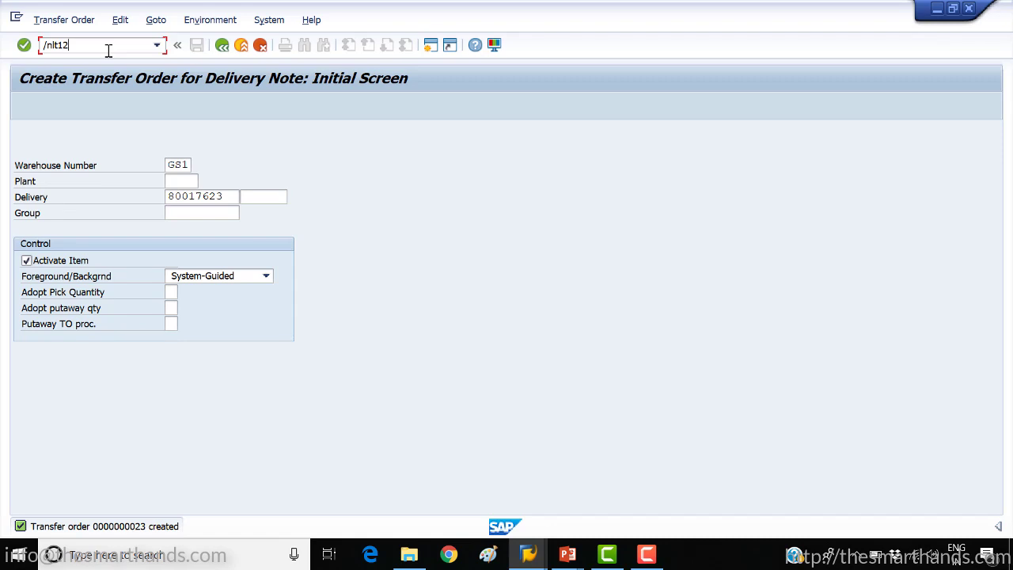
key(Return)
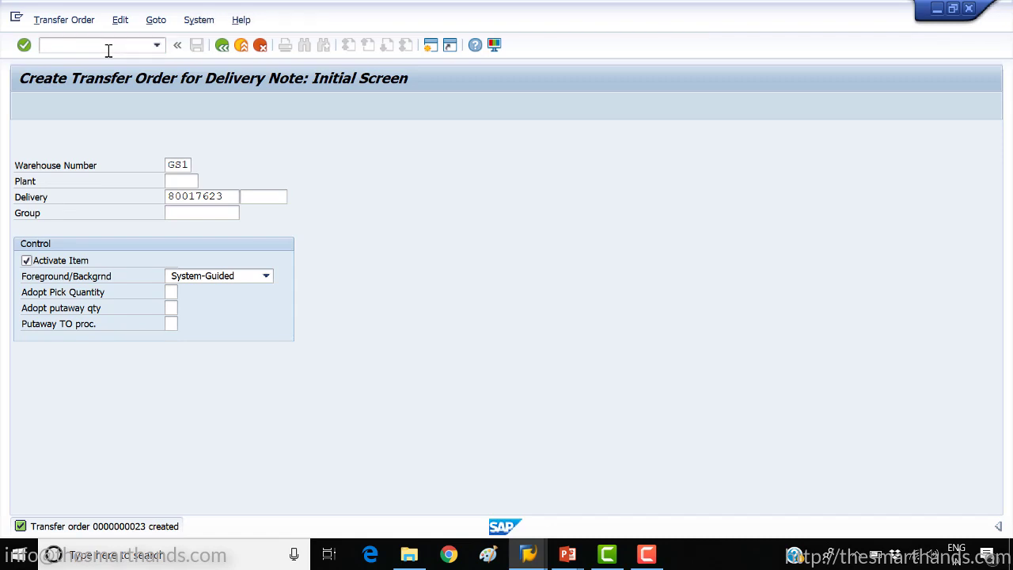
key(Return)
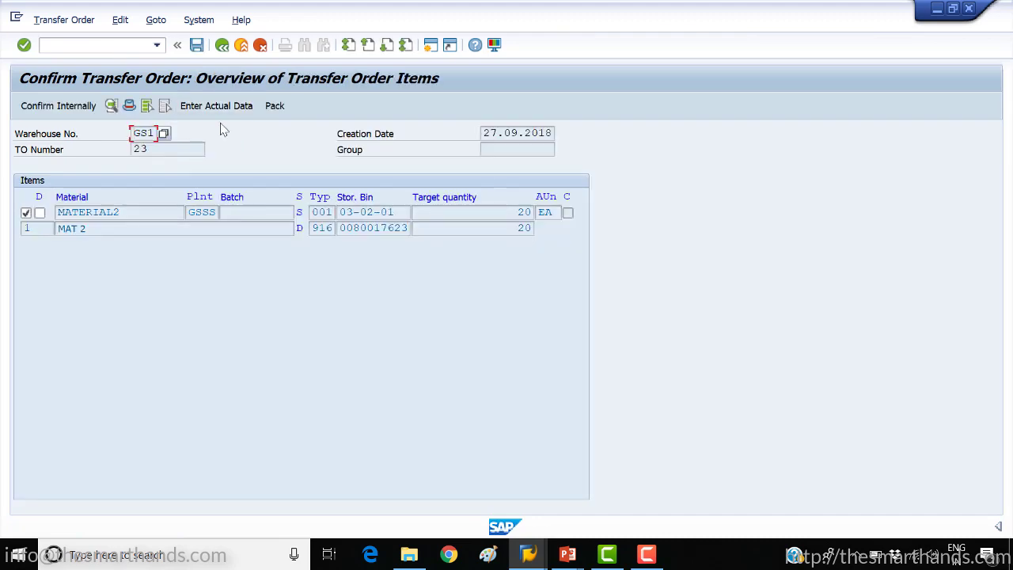
click(198, 46)
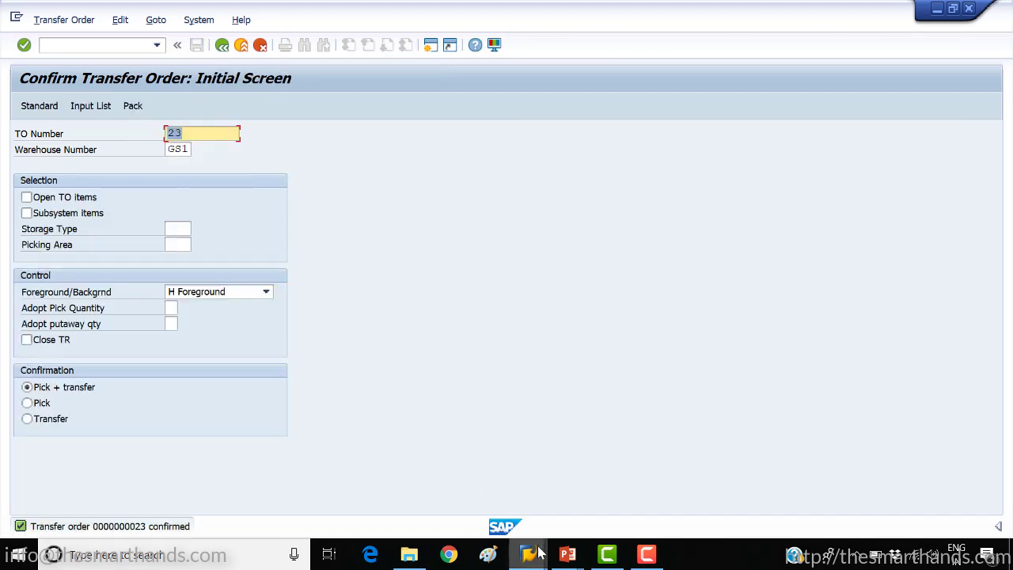
Step: Refresh the MATERIAL2 stock overview in the other session to check the stock after the transfer order confirmation
mouse_move(542, 548)
click(611, 490)
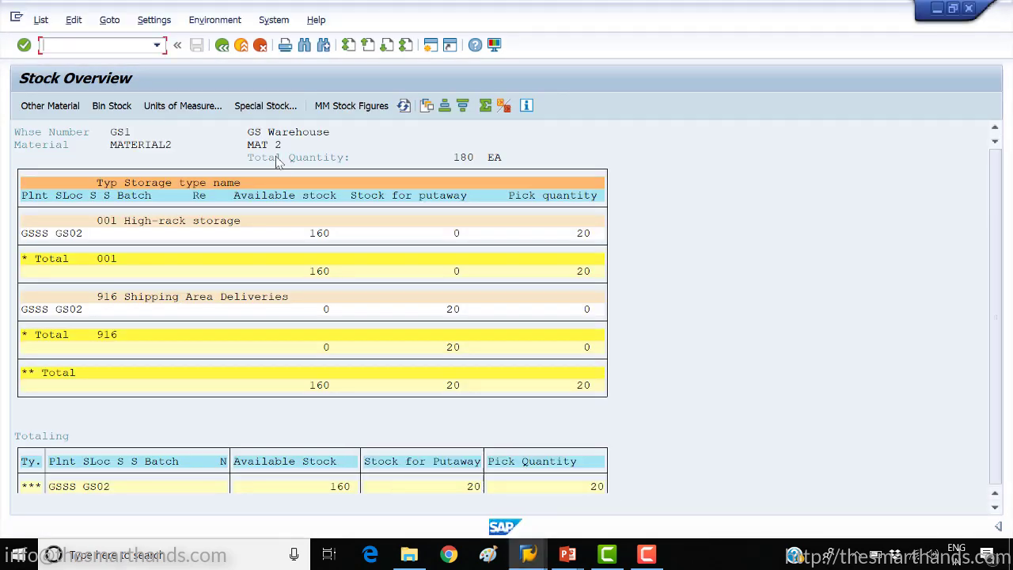
click(403, 106)
Step: Return to the confirmation session, open the outbound delivery in transaction VL02N and post its goods issue
mouse_move(532, 558)
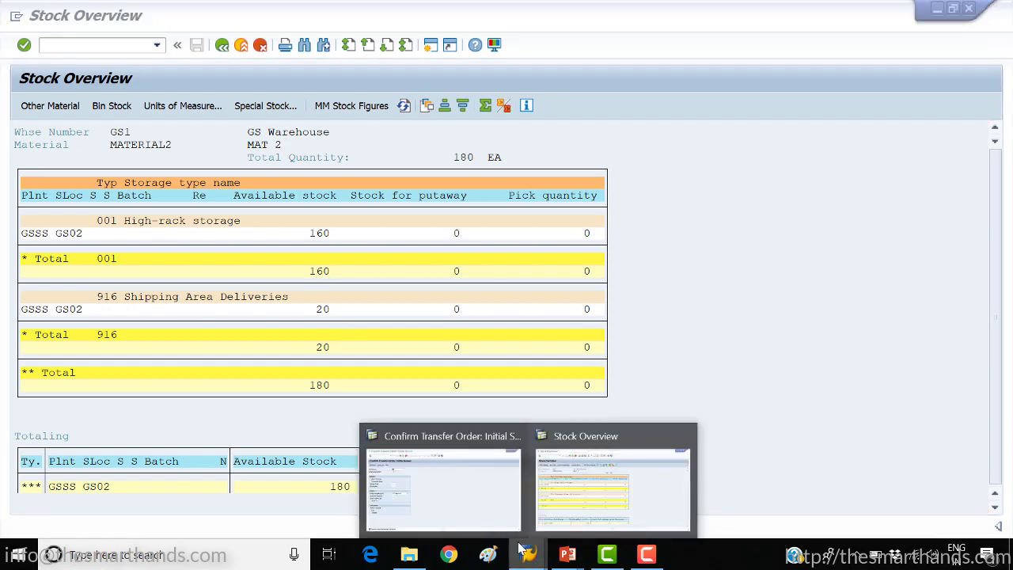
click(485, 497)
click(121, 48)
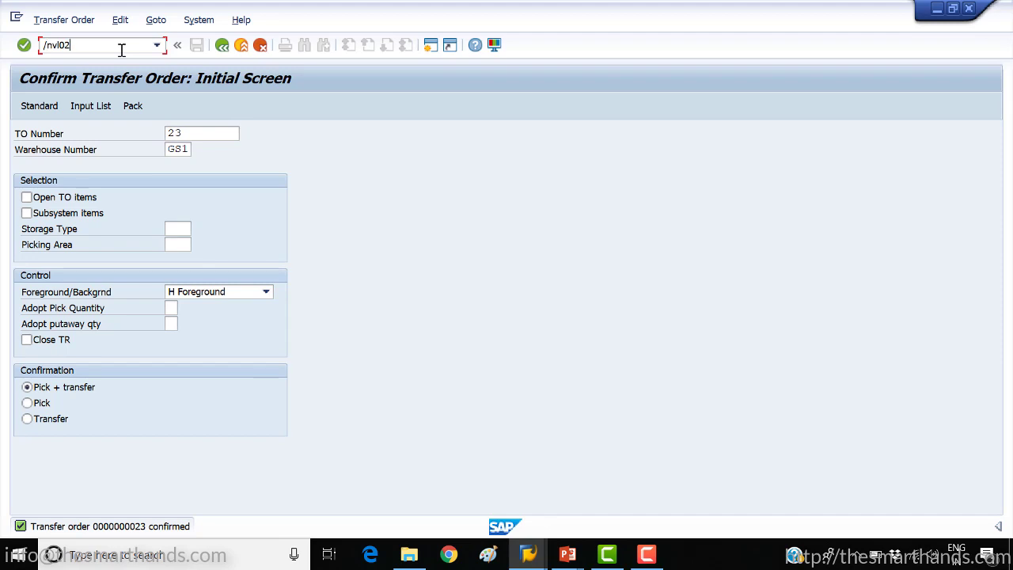
text(/nvl02n)
key(Return)
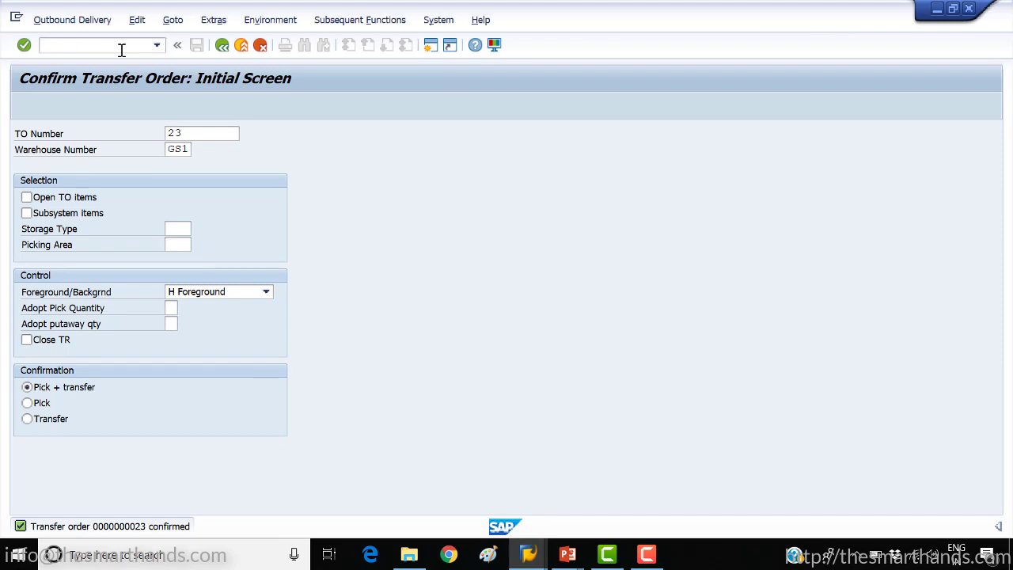
key(Return)
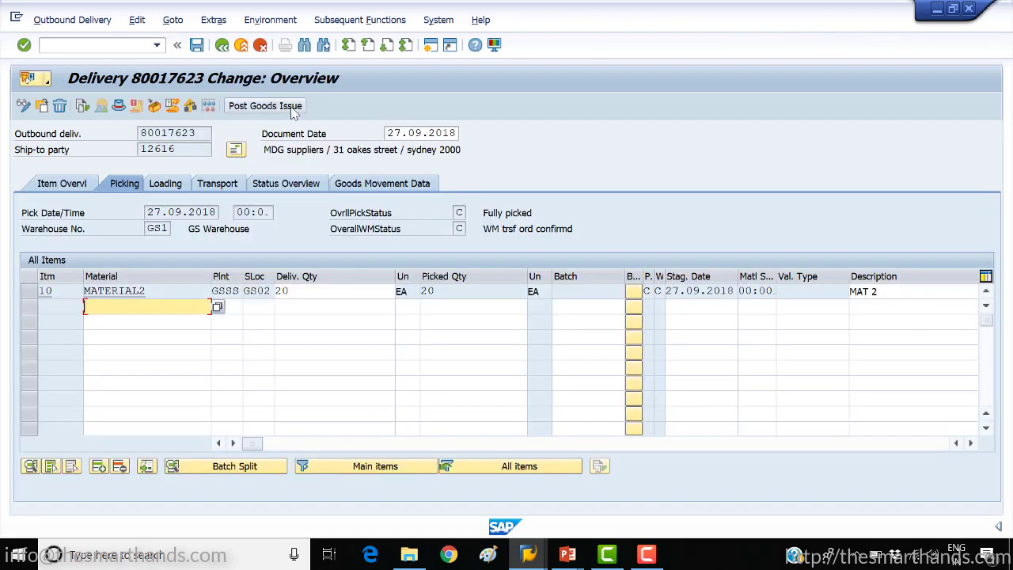
click(293, 113)
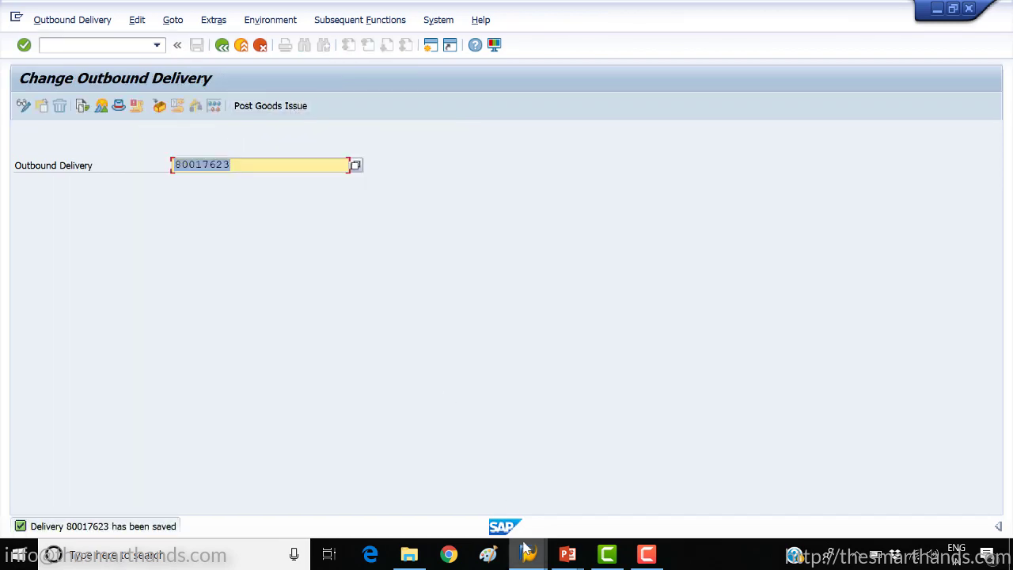
Step: Switch to the stock overview session and refresh the warehouse stock of MATERIAL2 to check the goods issue's effect
mouse_move(526, 554)
click(599, 499)
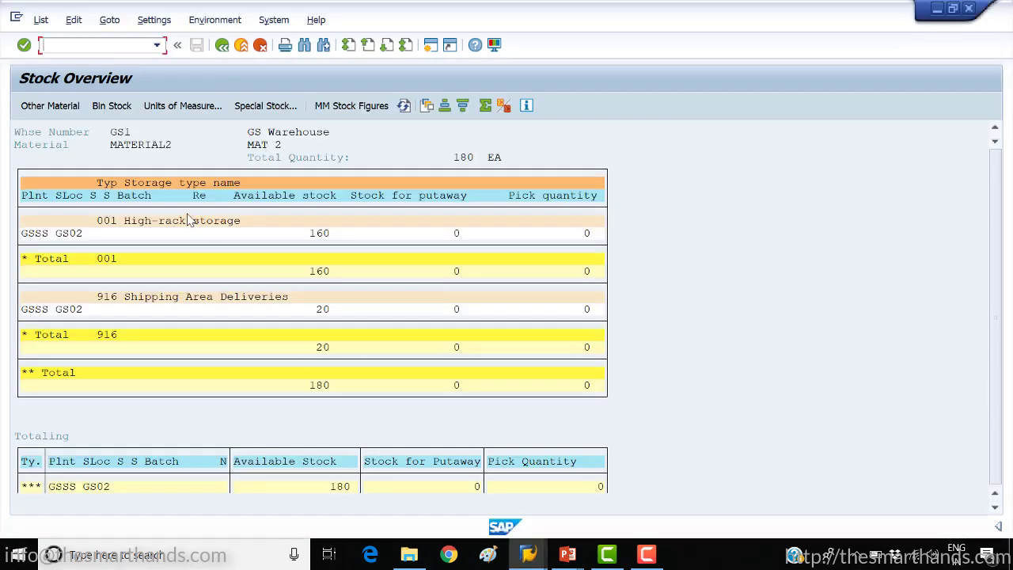
click(403, 106)
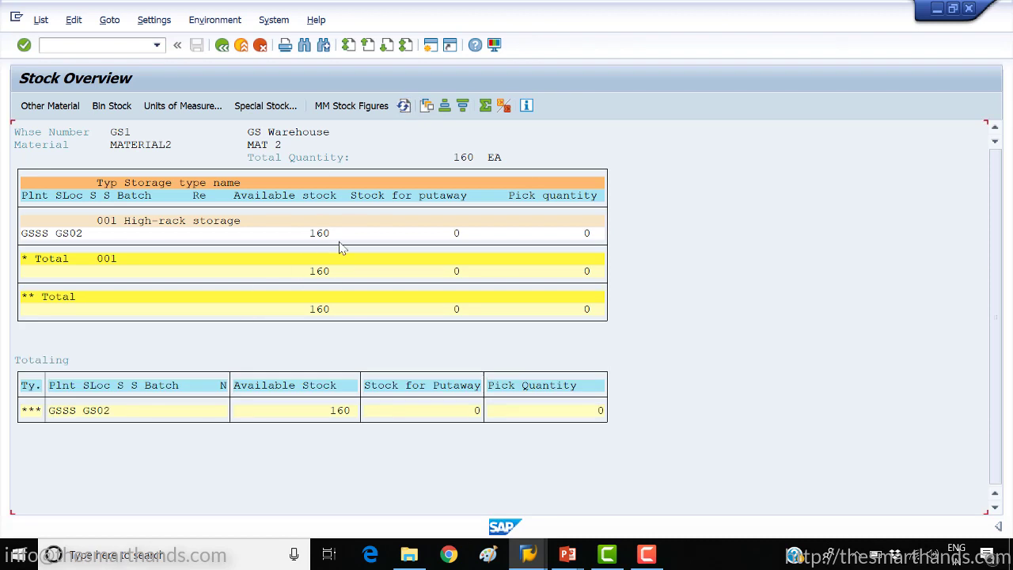
Step: Go back to the basic stock list, refresh it and view the WM stocks of storage location GS02
click(222, 46)
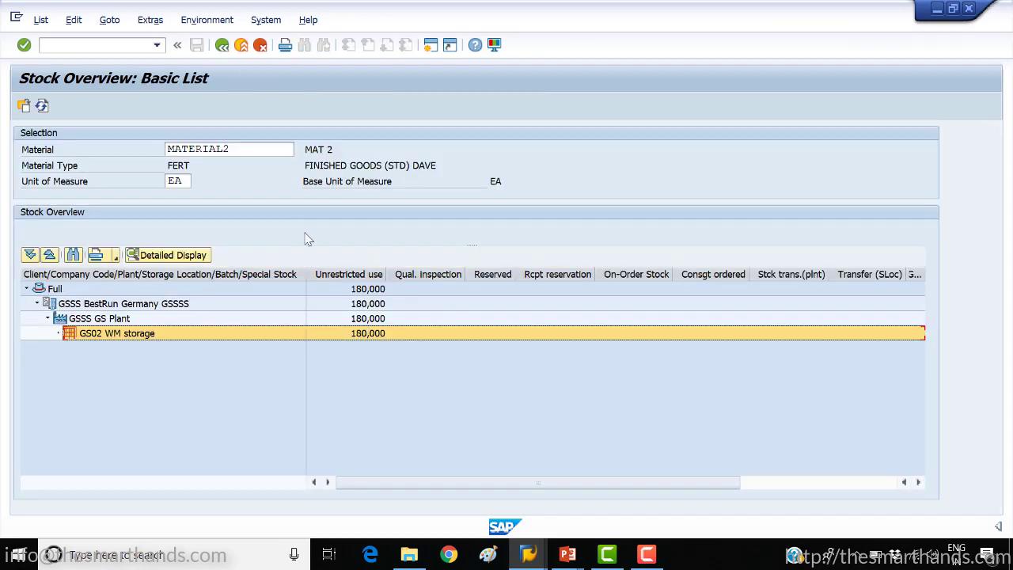
click(42, 106)
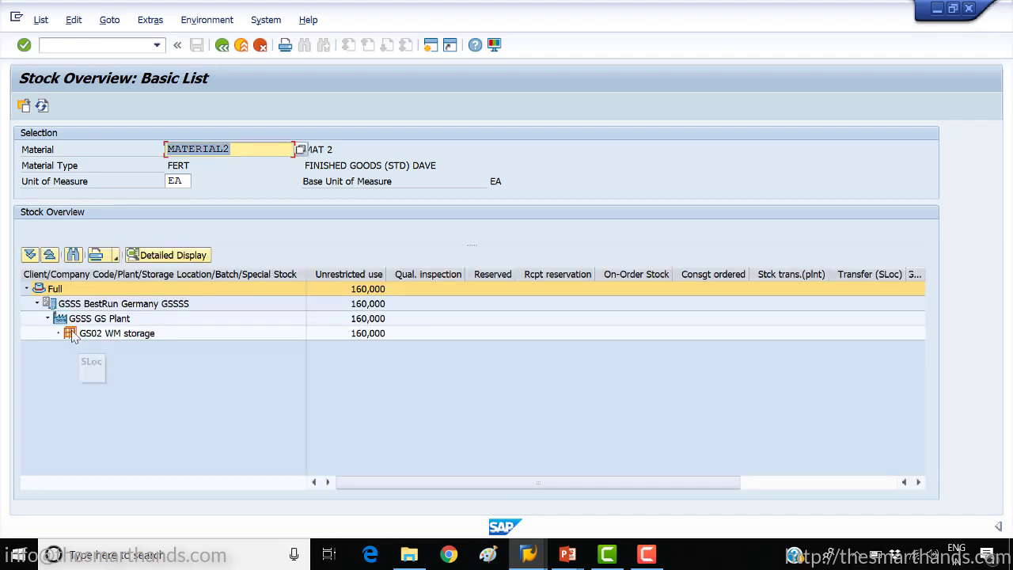
click(212, 333)
click(215, 20)
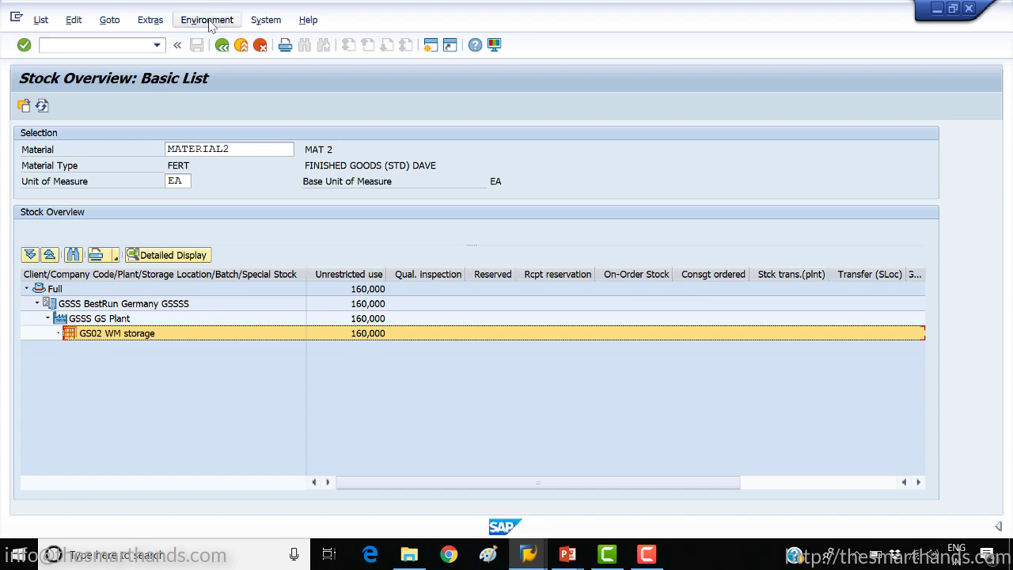
click(215, 115)
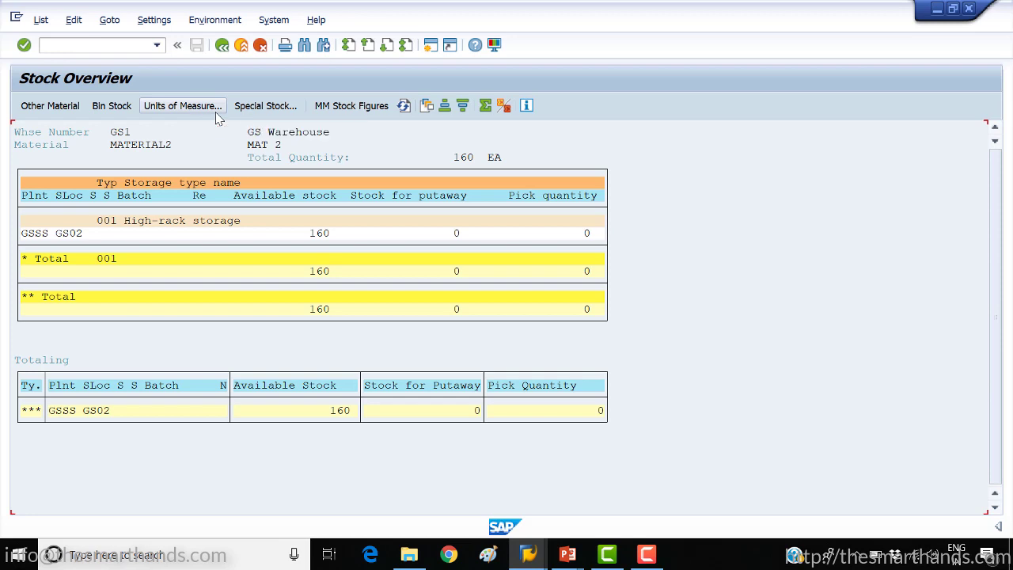
key(alt+Tab)
key(alt+Tab)
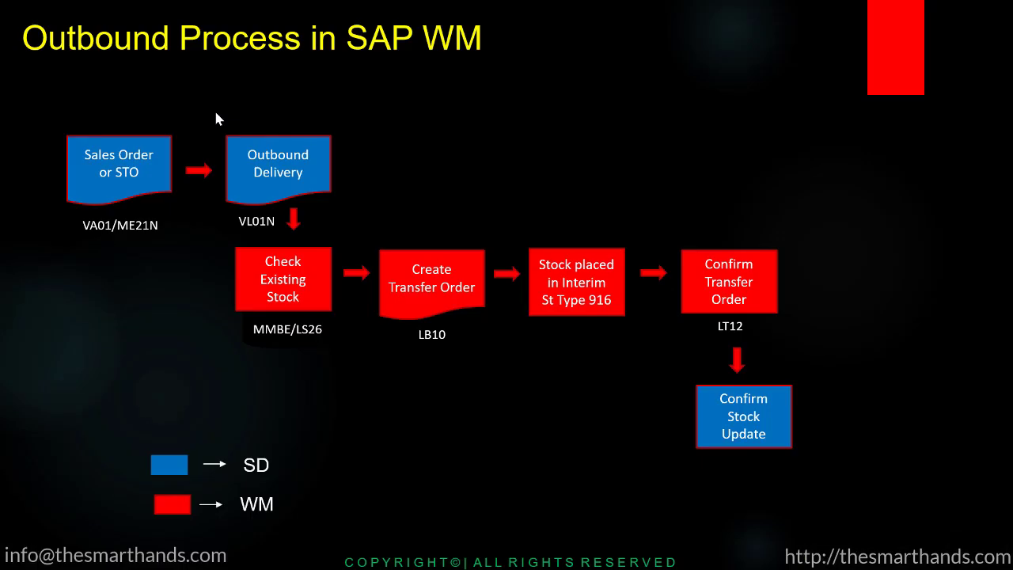
key(Right)
key(Right)
key(Right)
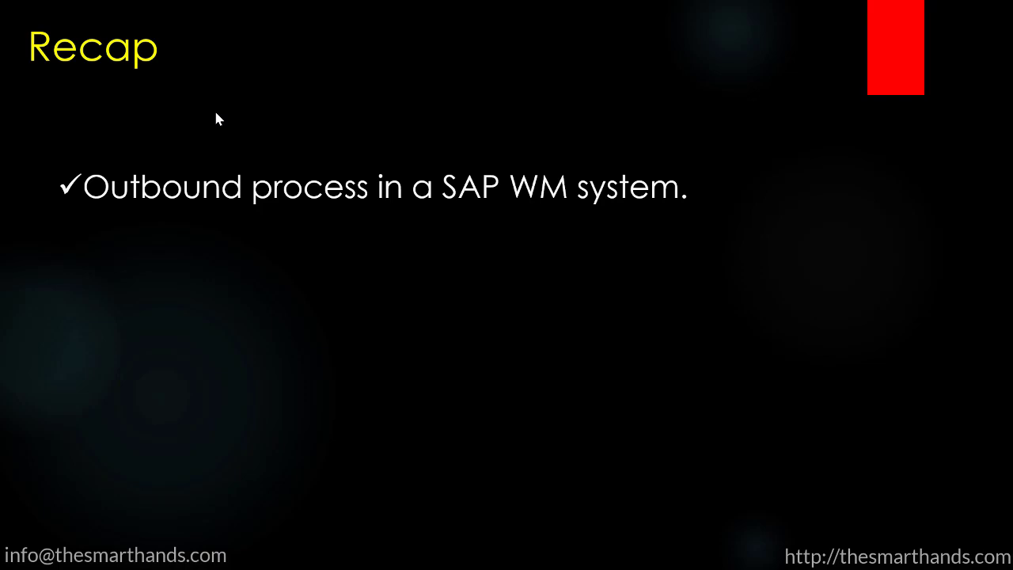
key(Right)
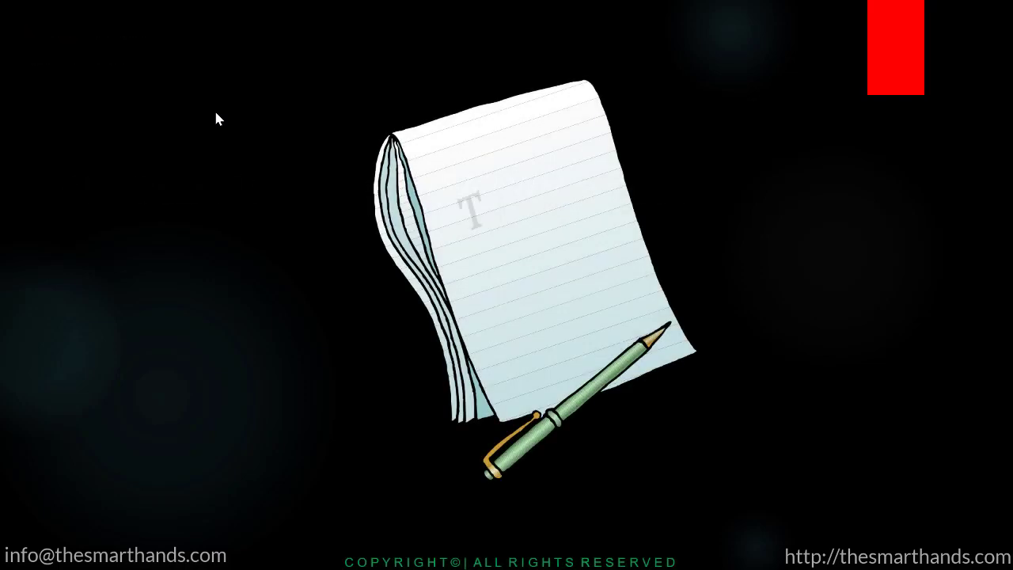